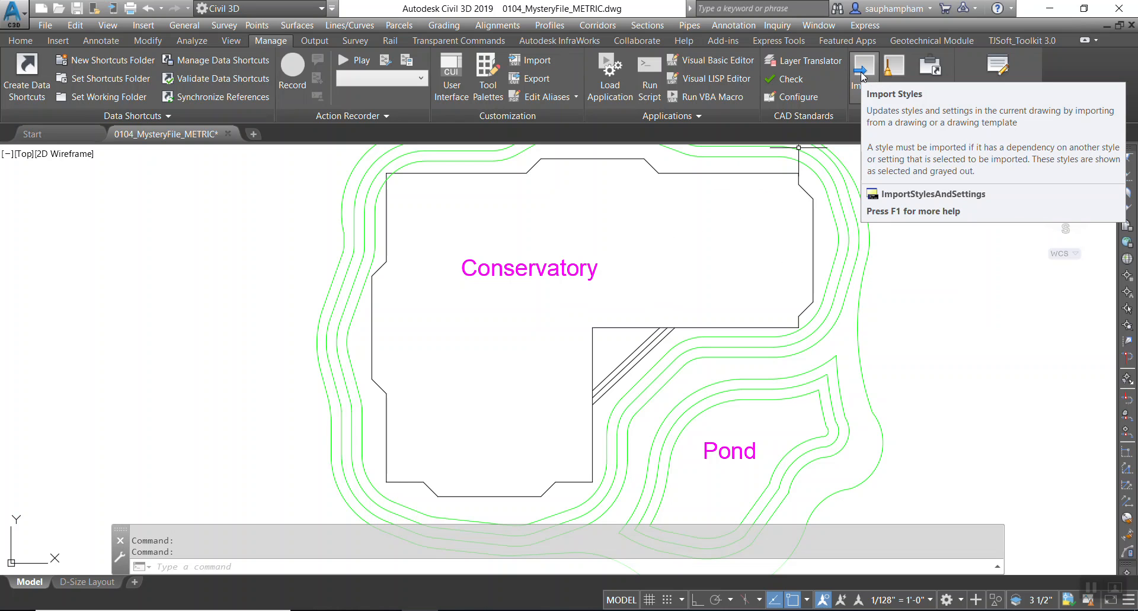
Try to import Civil 3D styles, dismiss the notice, and save the current drawing.
click(862, 75)
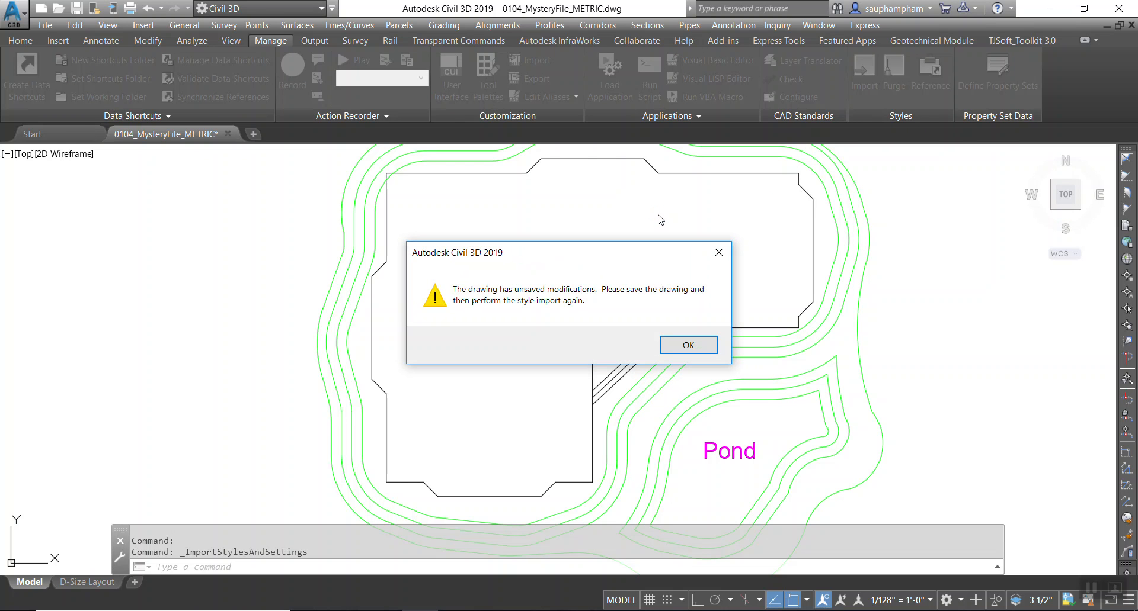
click(674, 344)
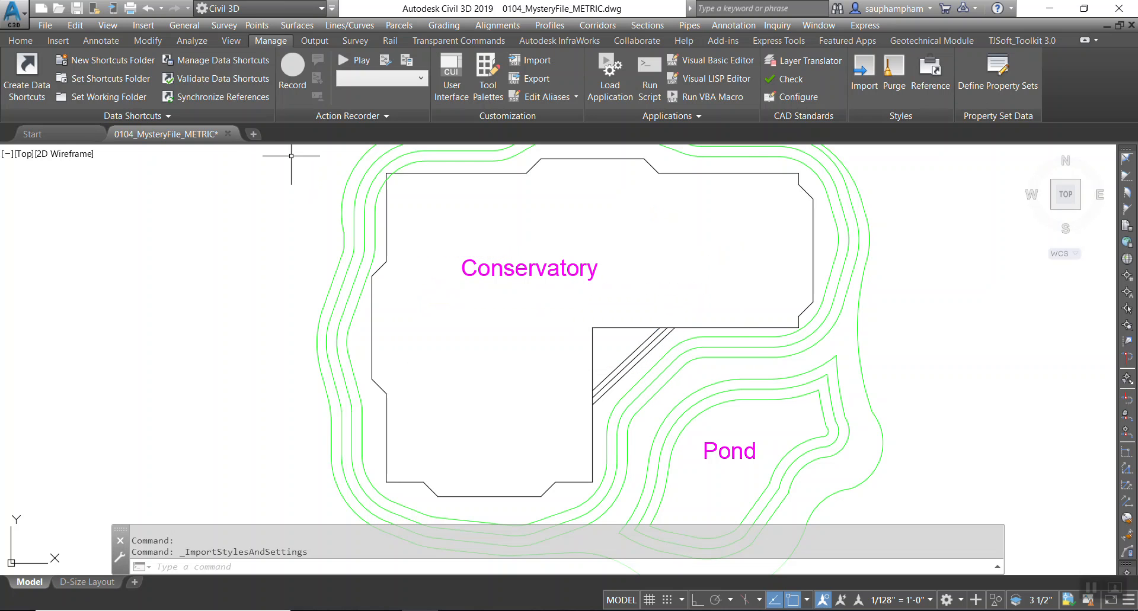
click(76, 8)
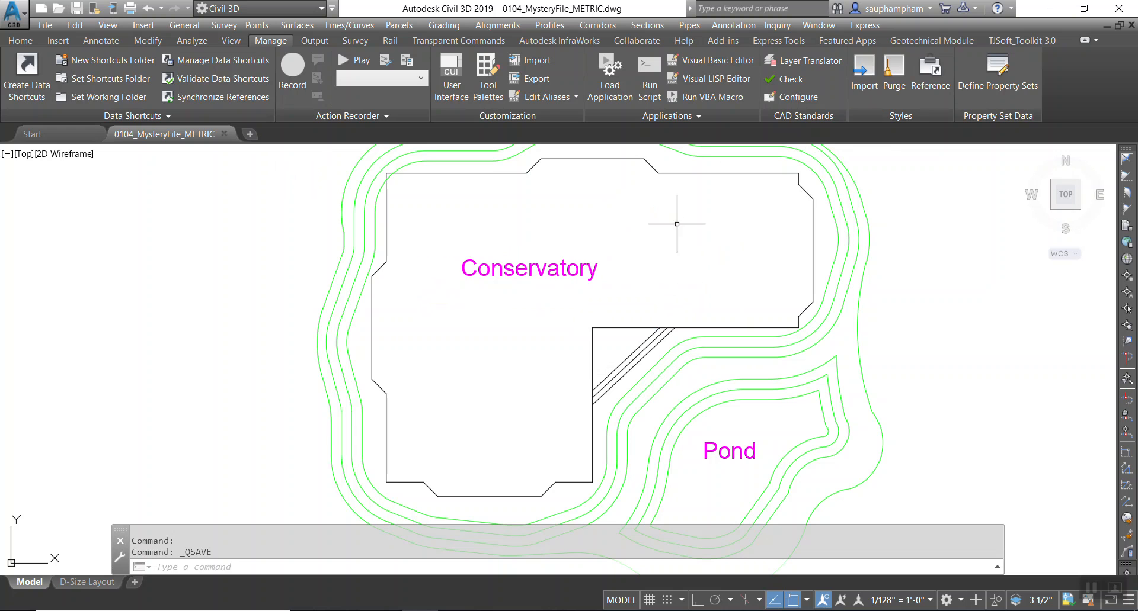
Start Import Styles and browse to the Mastering Civil 3D folder on the DATA (E:) drive.
click(864, 77)
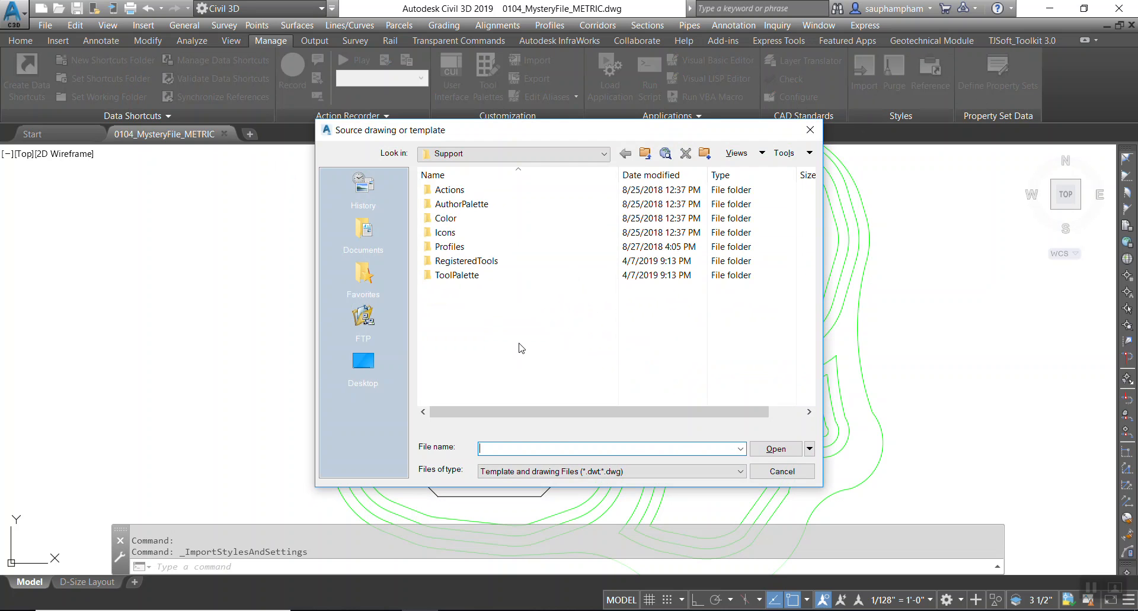
click(367, 371)
scroll(532, 349, down, 1)
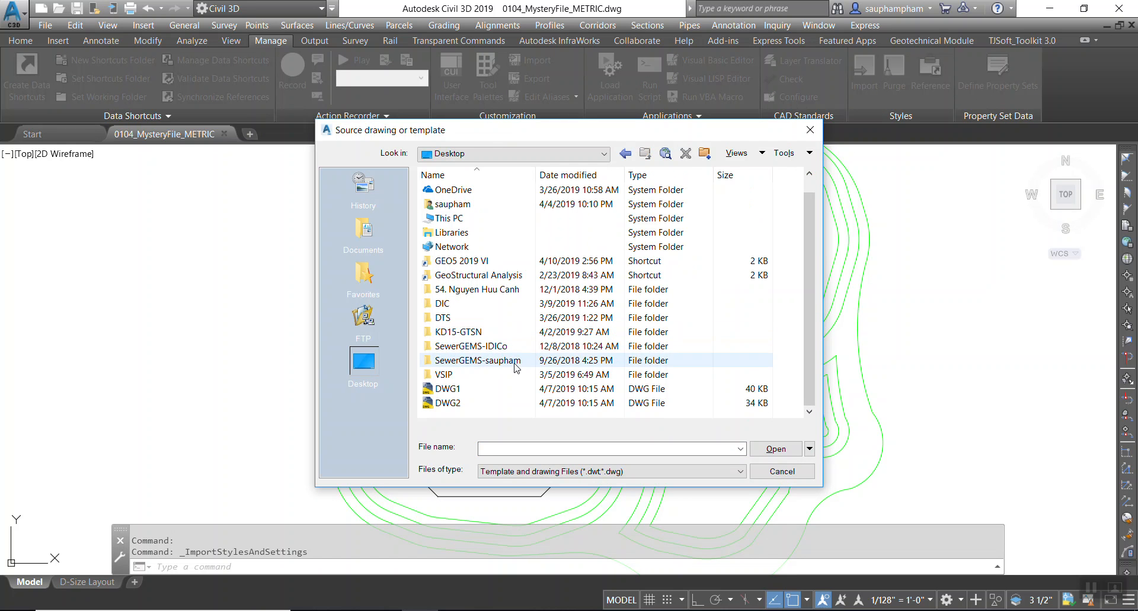
double_click(448, 219)
double_click(442, 357)
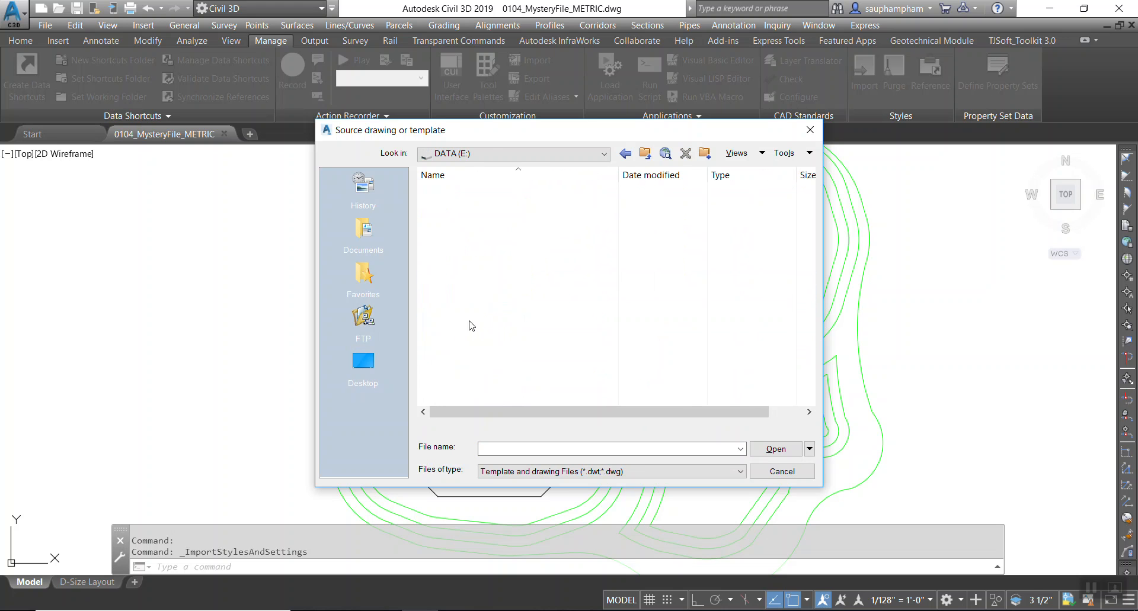
scroll(459, 376, down, 2)
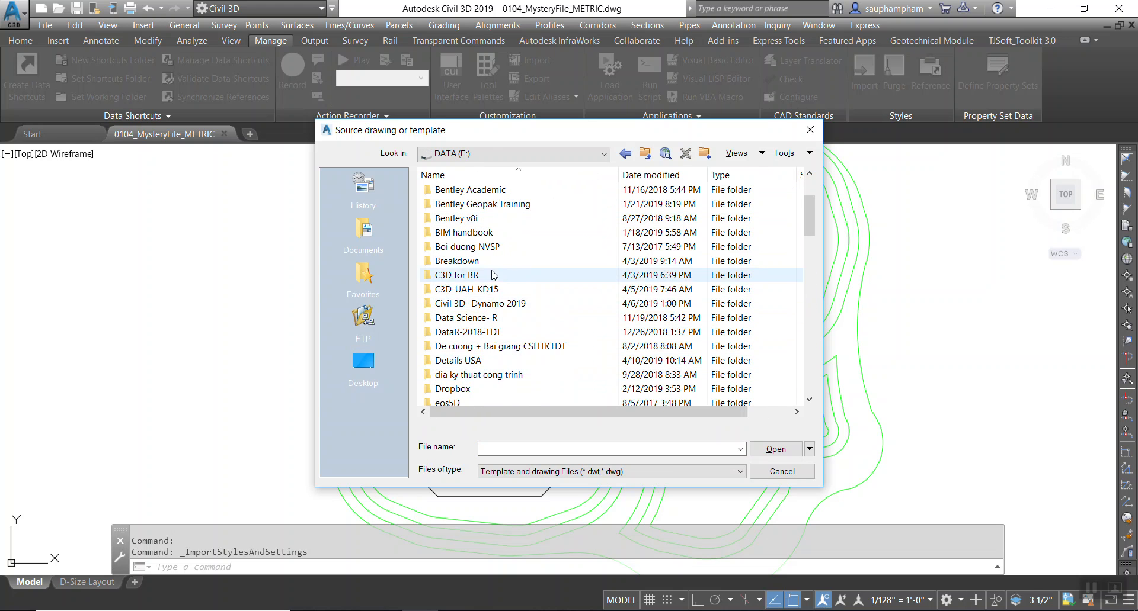
scroll(483, 296, up, 2)
scroll(494, 292, down, 7)
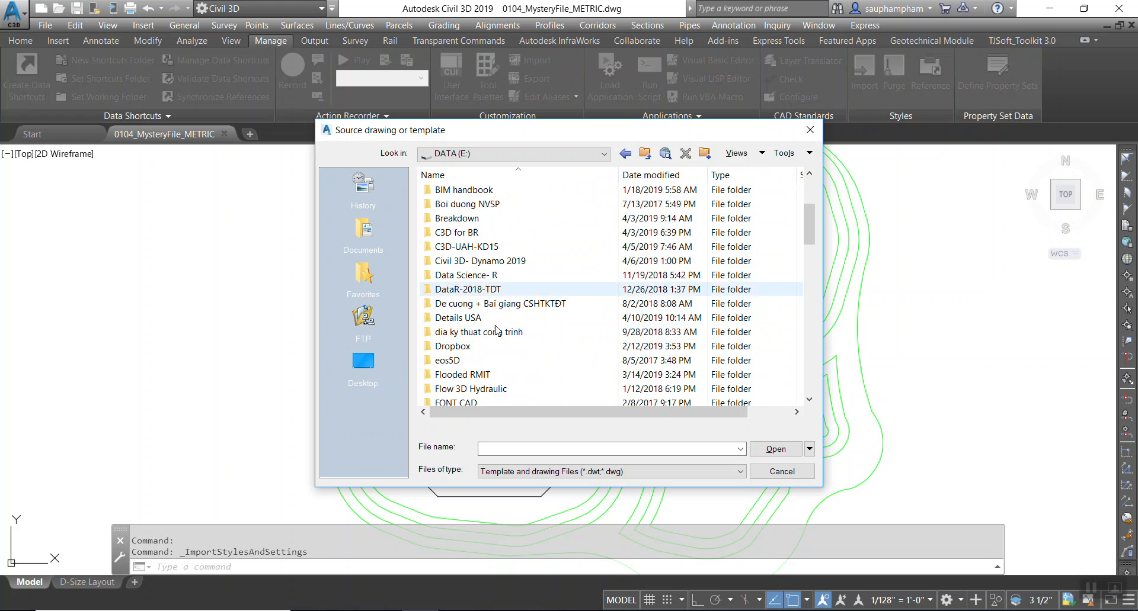
scroll(491, 367, down, 1)
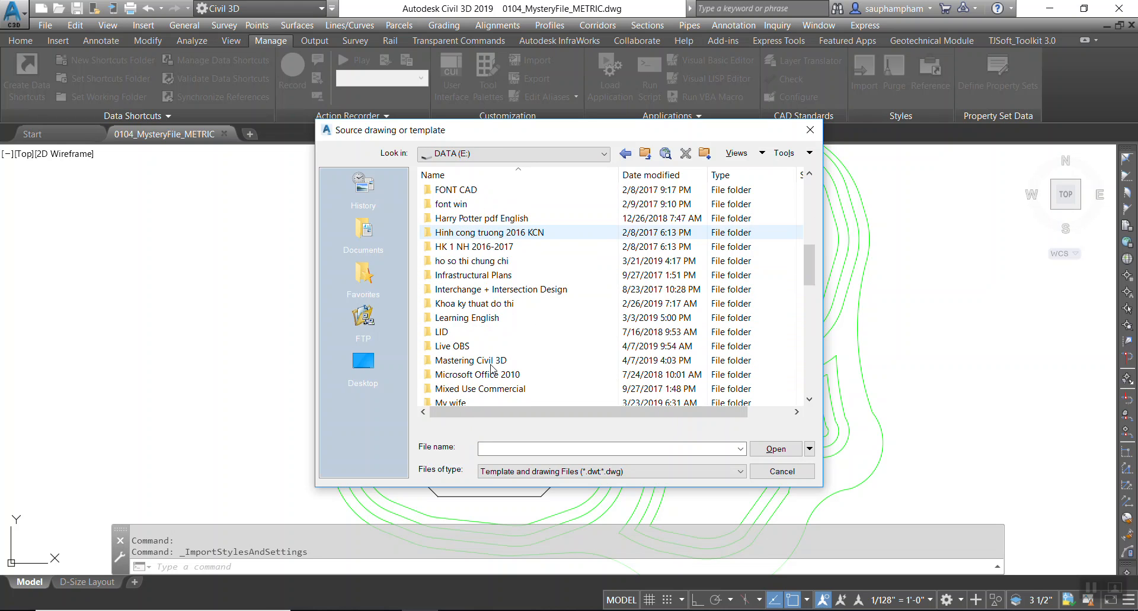
double_click(492, 362)
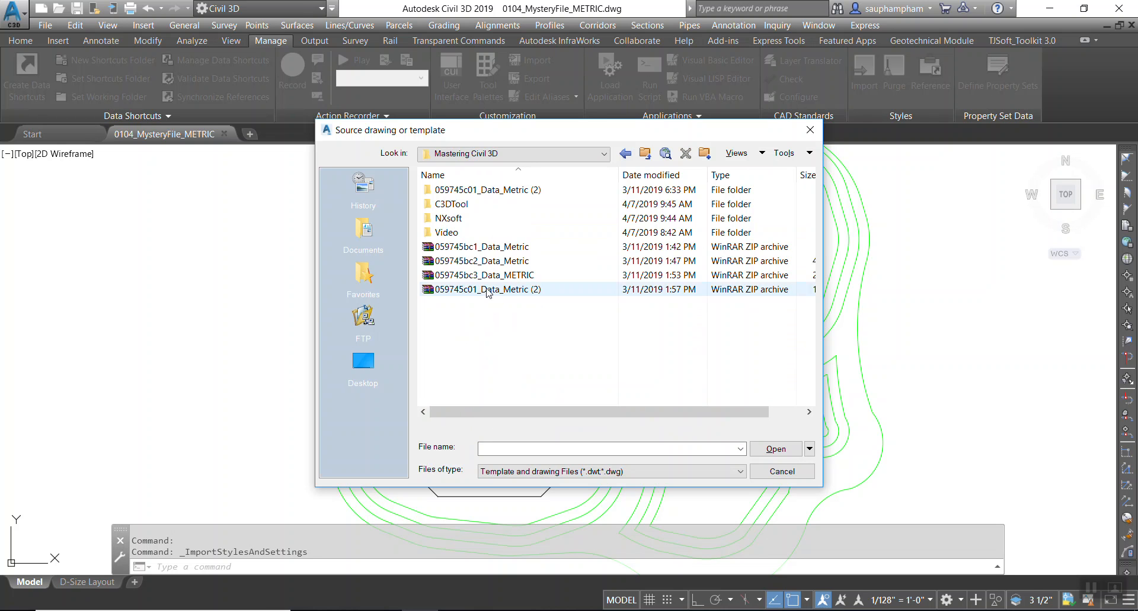
Open 0104_Project_METRIC_FINISHED from the 059745c01_Data_Metric folder as the source drawing.
double_click(457, 191)
double_click(458, 193)
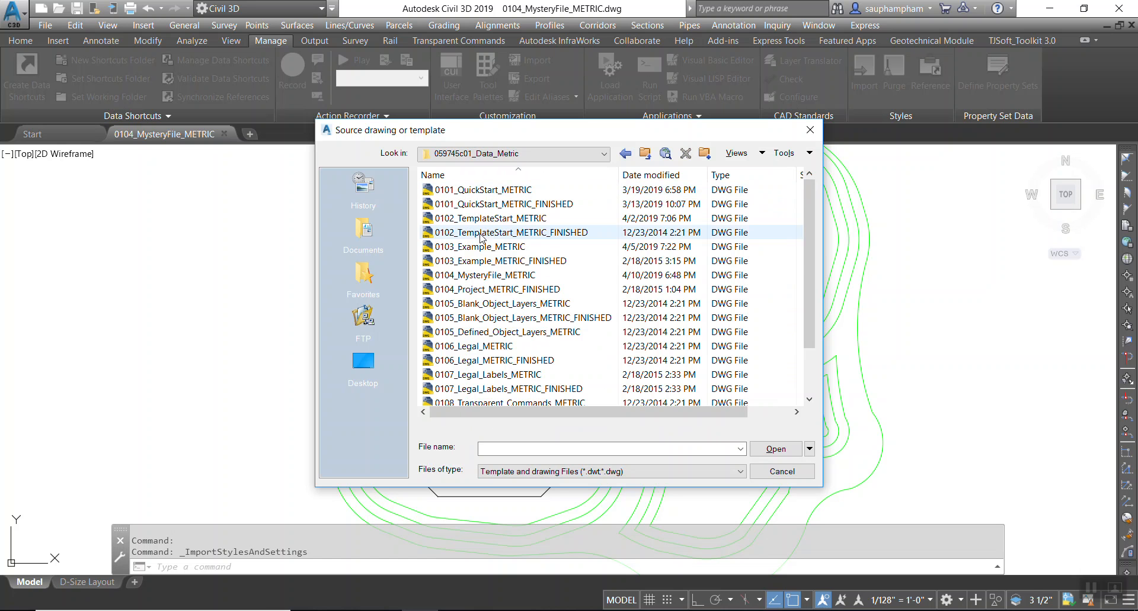
click(497, 290)
click(775, 449)
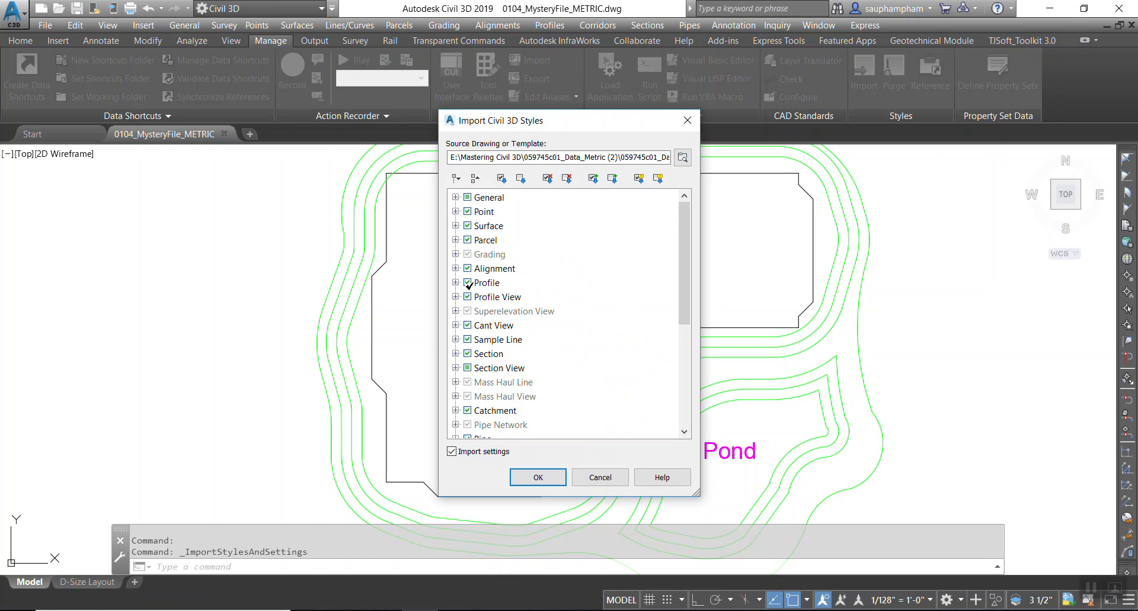
Expand the Surface category down to the surface styles to be added.
scroll(455, 396, down, 1)
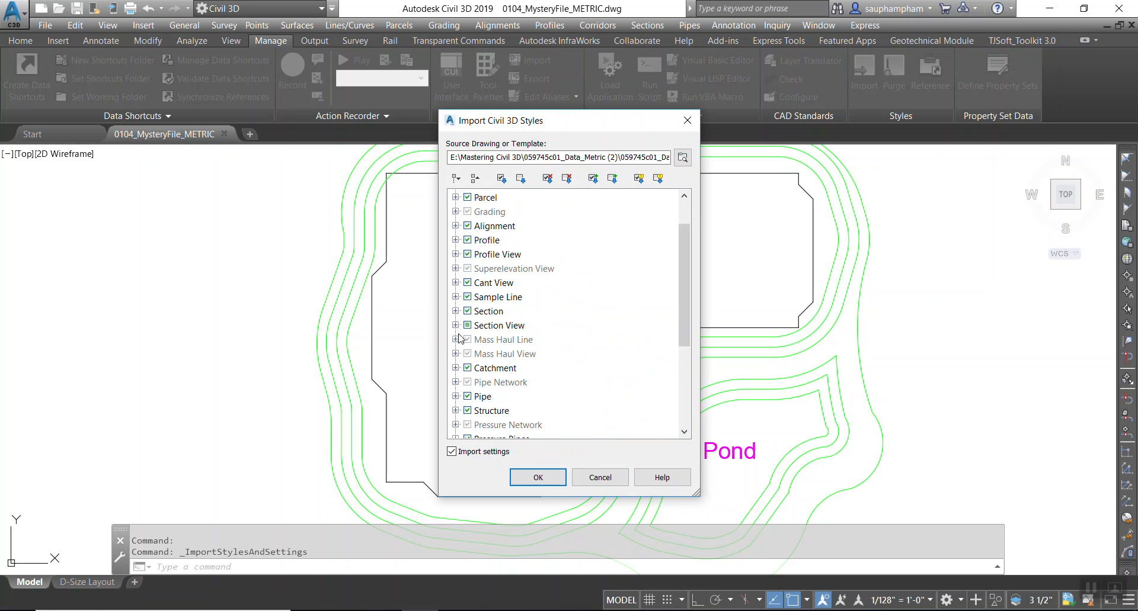
scroll(461, 349, down, 1)
scroll(459, 373, down, 1)
scroll(462, 356, up, 3)
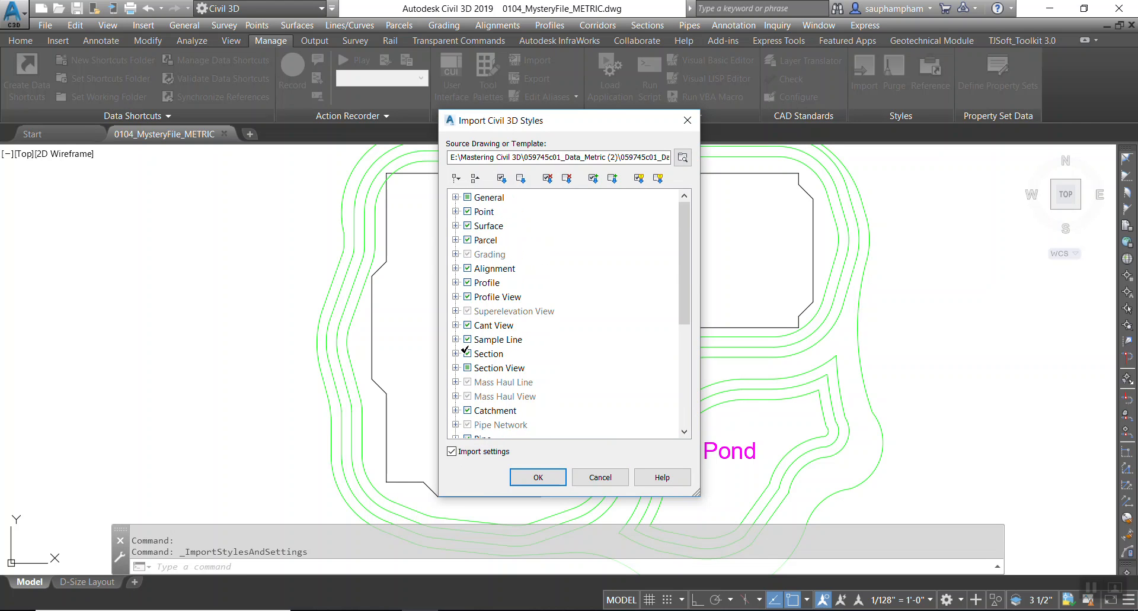
click(455, 226)
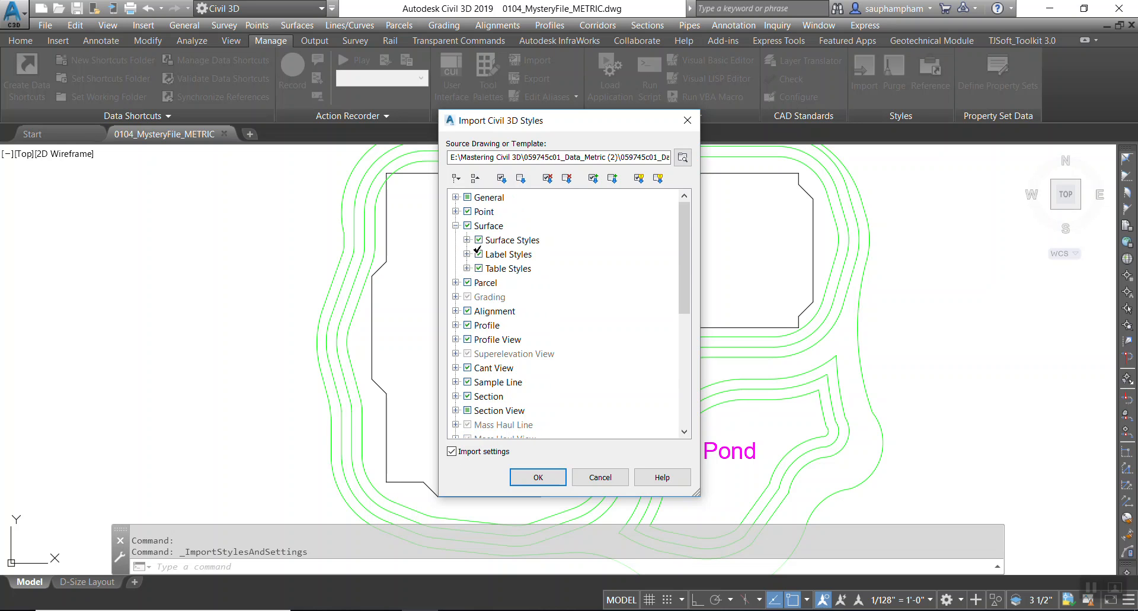
click(467, 240)
click(480, 254)
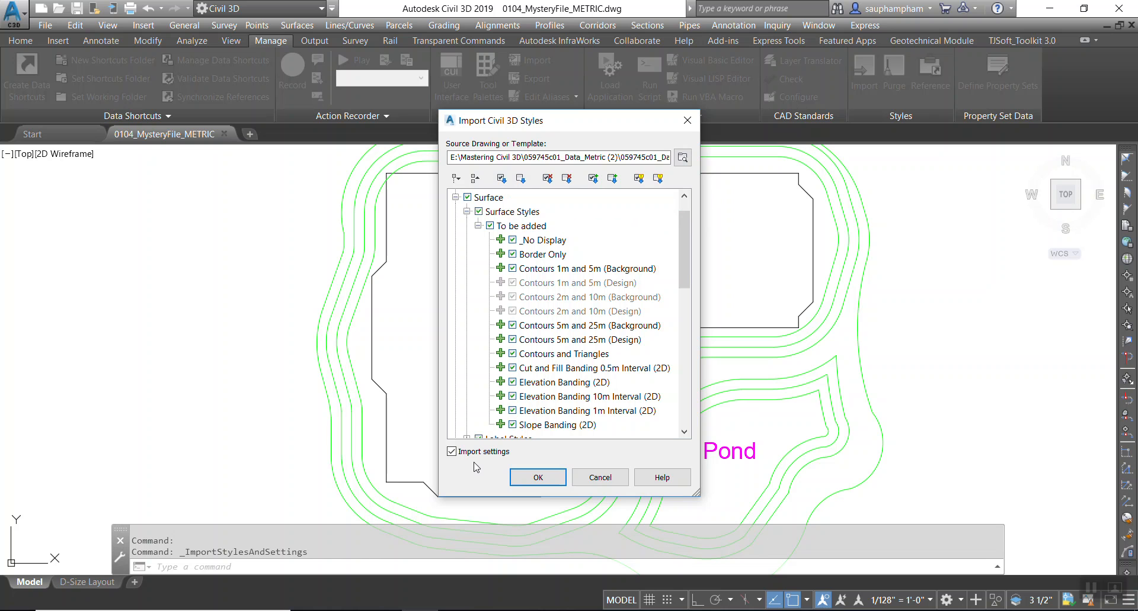
Toggle Import settings off and on to examine which surface styles are referenced by settings.
click(452, 452)
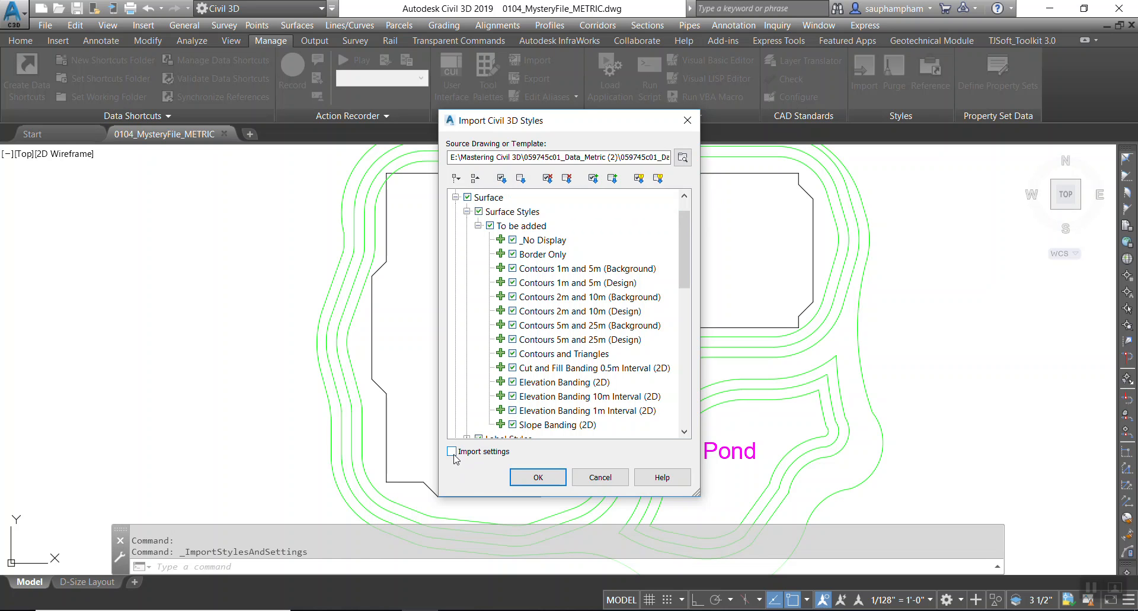
click(454, 456)
click(454, 456)
click(455, 458)
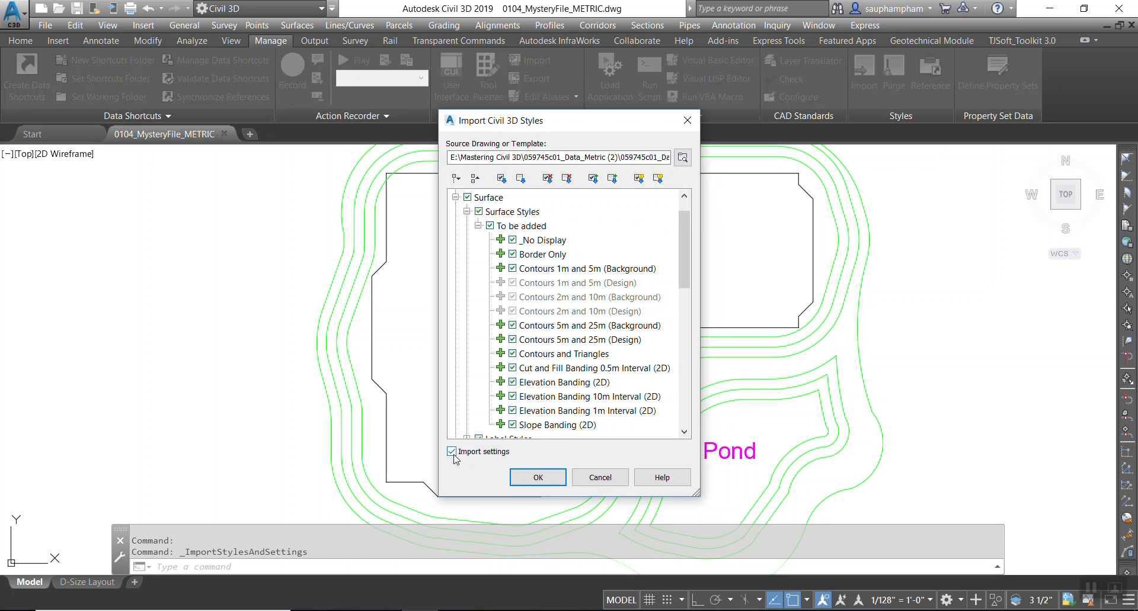
click(453, 454)
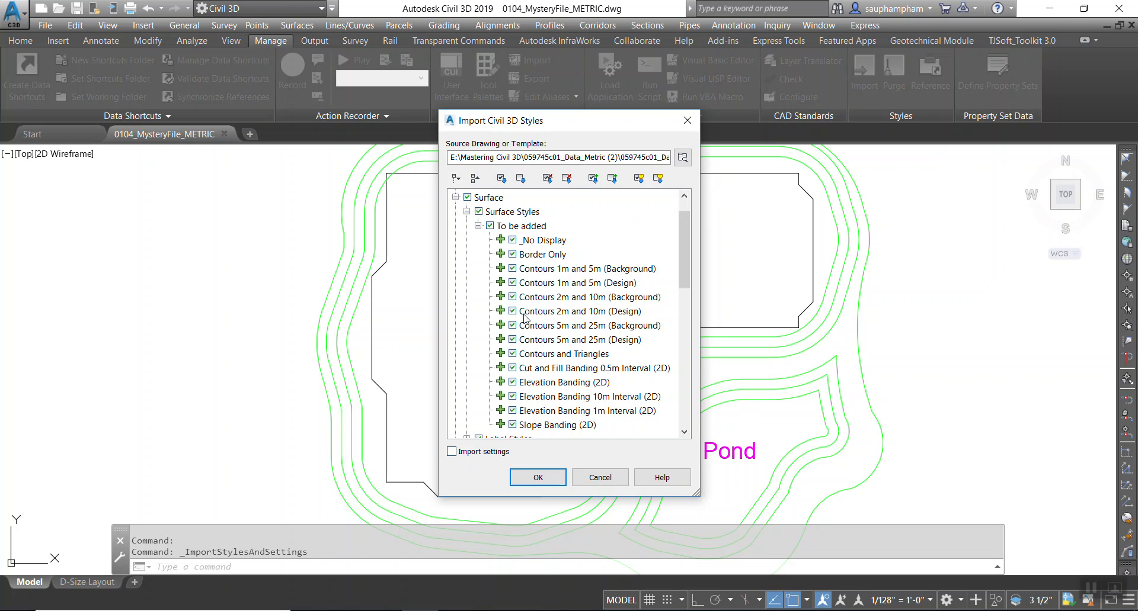
click(452, 453)
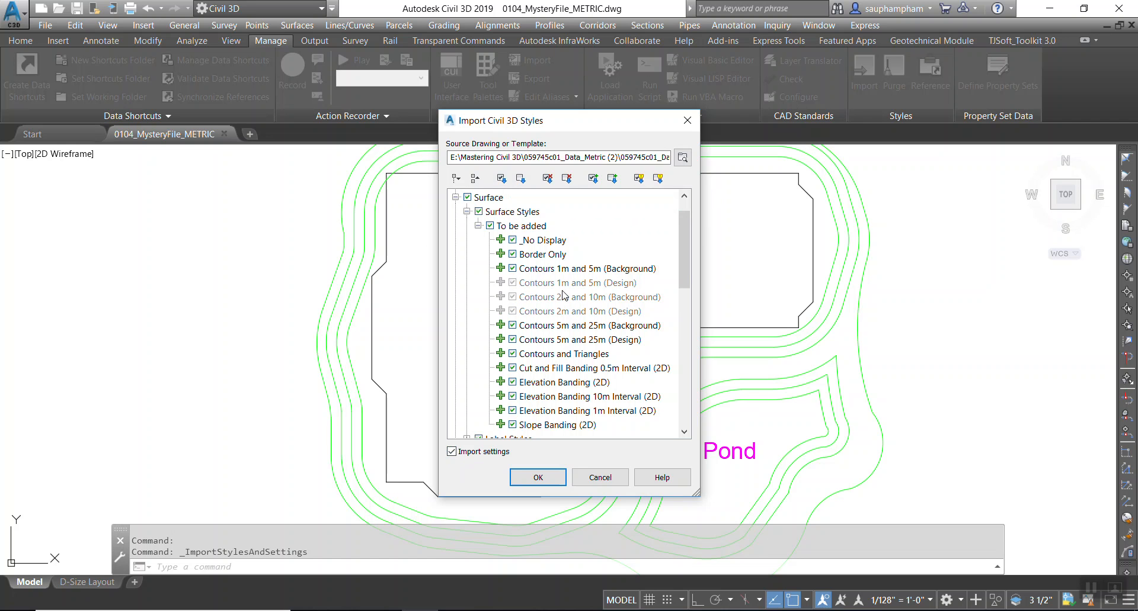
mouse_move(563, 295)
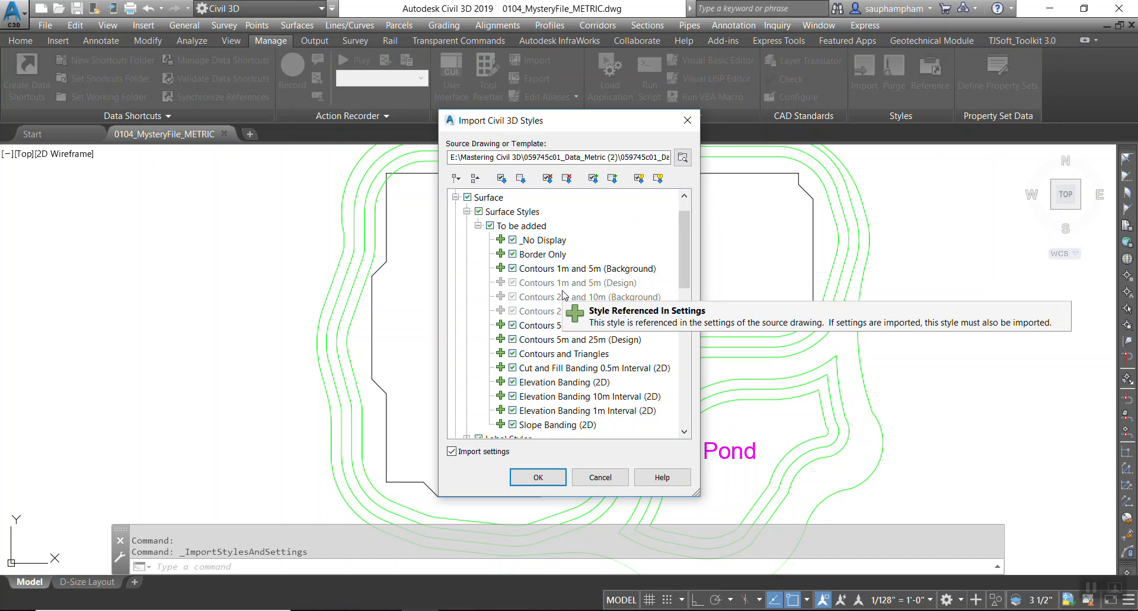
click(451, 452)
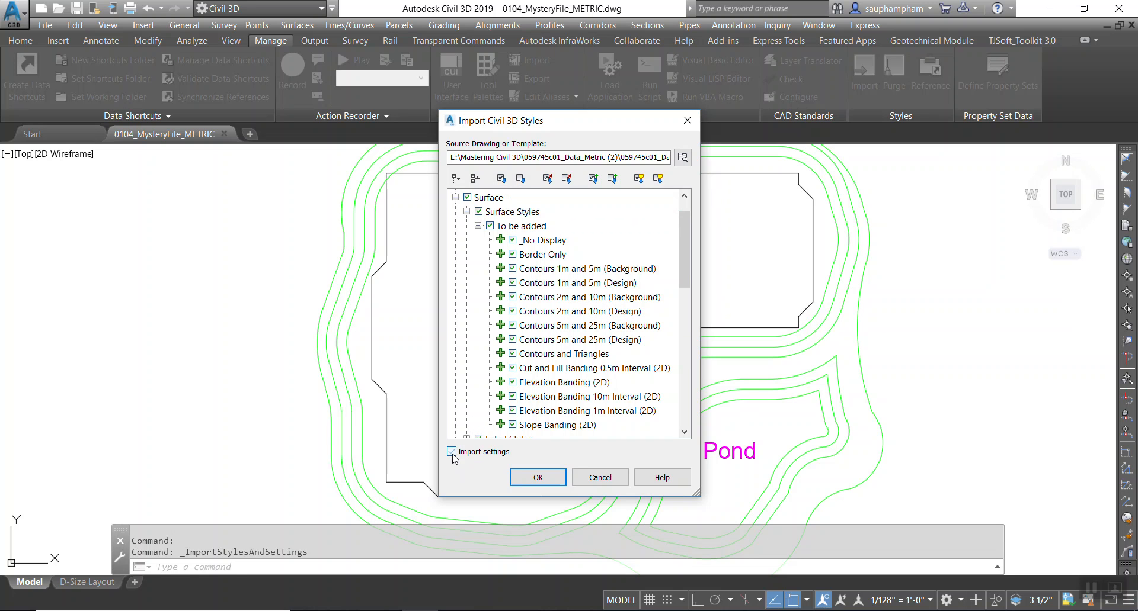
mouse_move(524, 352)
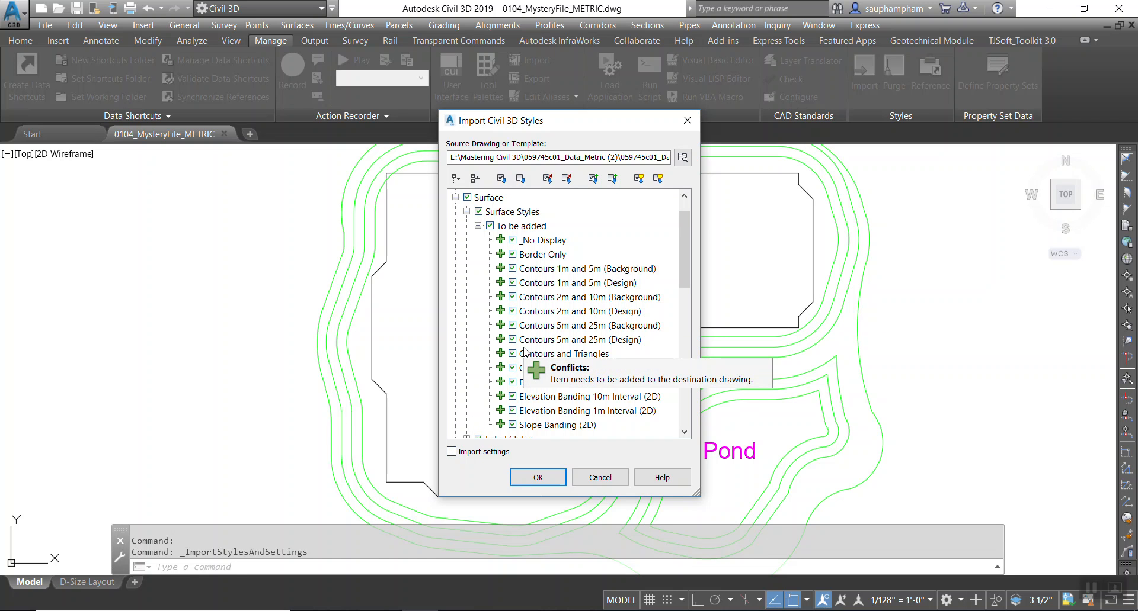
click(452, 453)
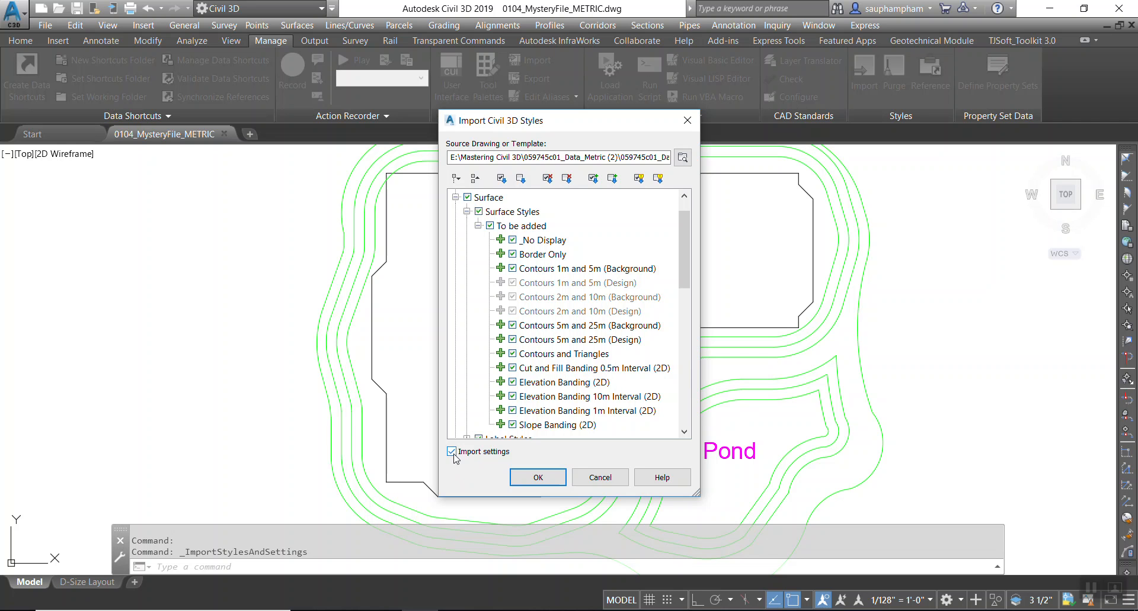
Expand the surface Label Styles and the Contour label styles to be added.
scroll(508, 342, down, 3)
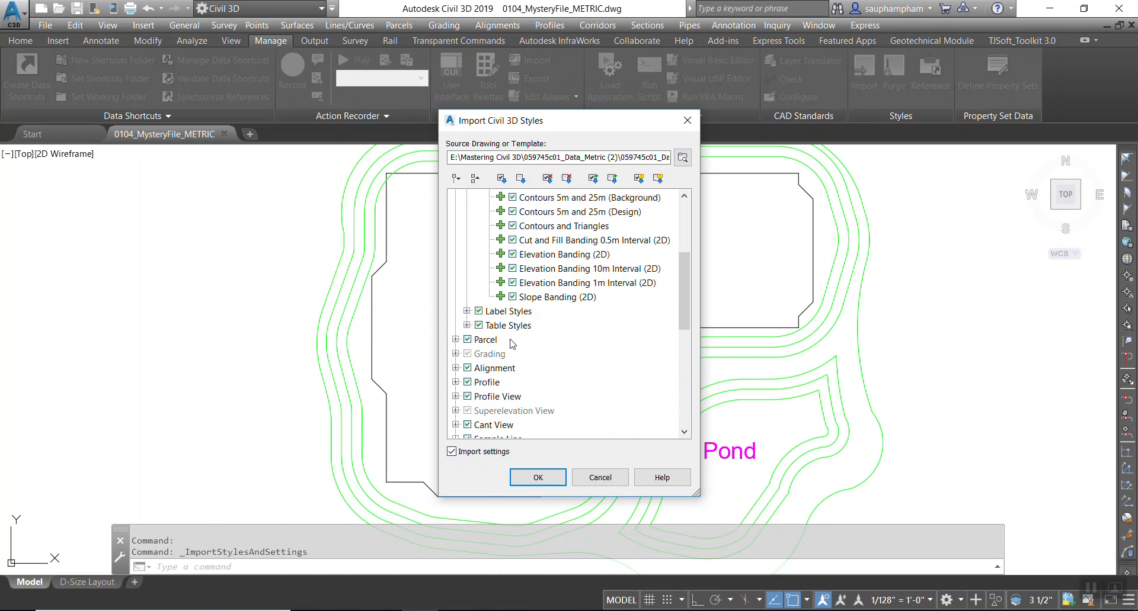
scroll(546, 343, down, 1)
click(467, 269)
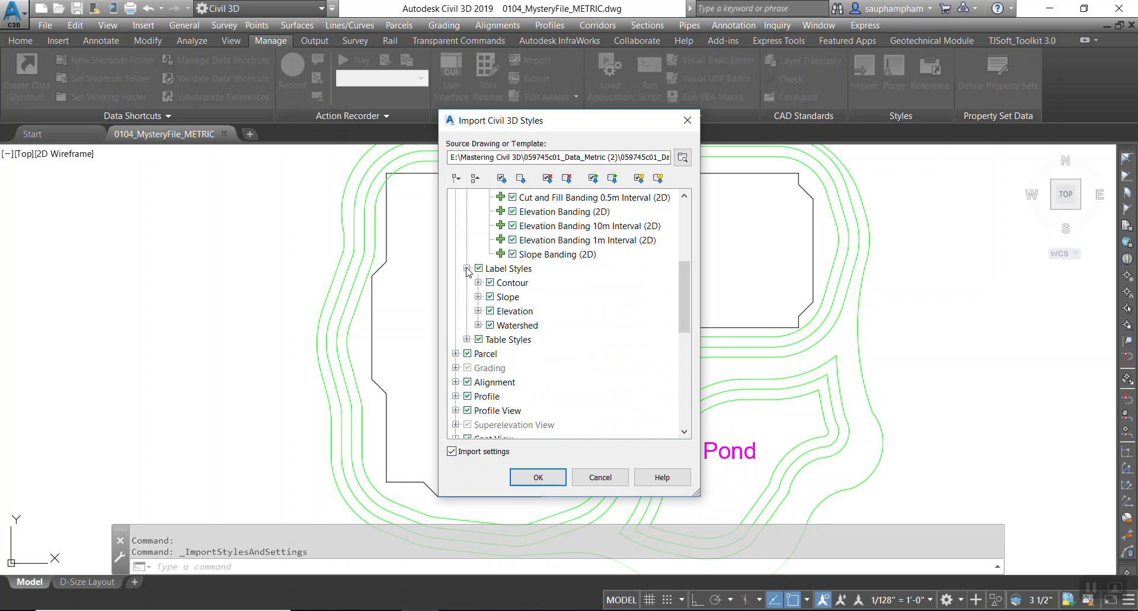
click(478, 282)
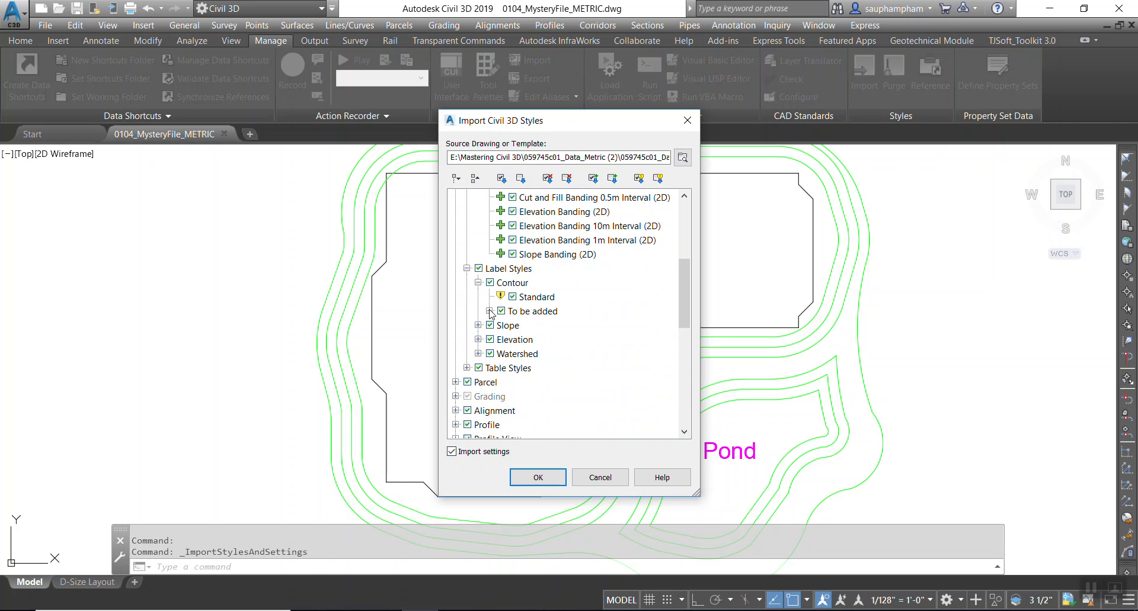
click(490, 311)
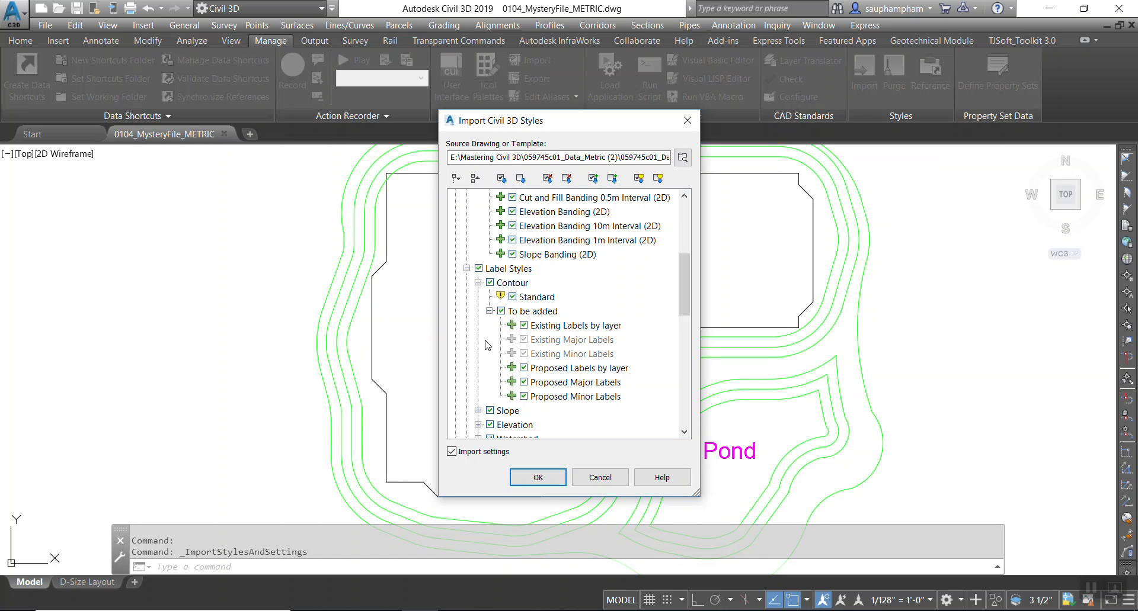
Uncheck all items marked as conflicting in the import tree.
click(658, 179)
click(637, 182)
click(656, 179)
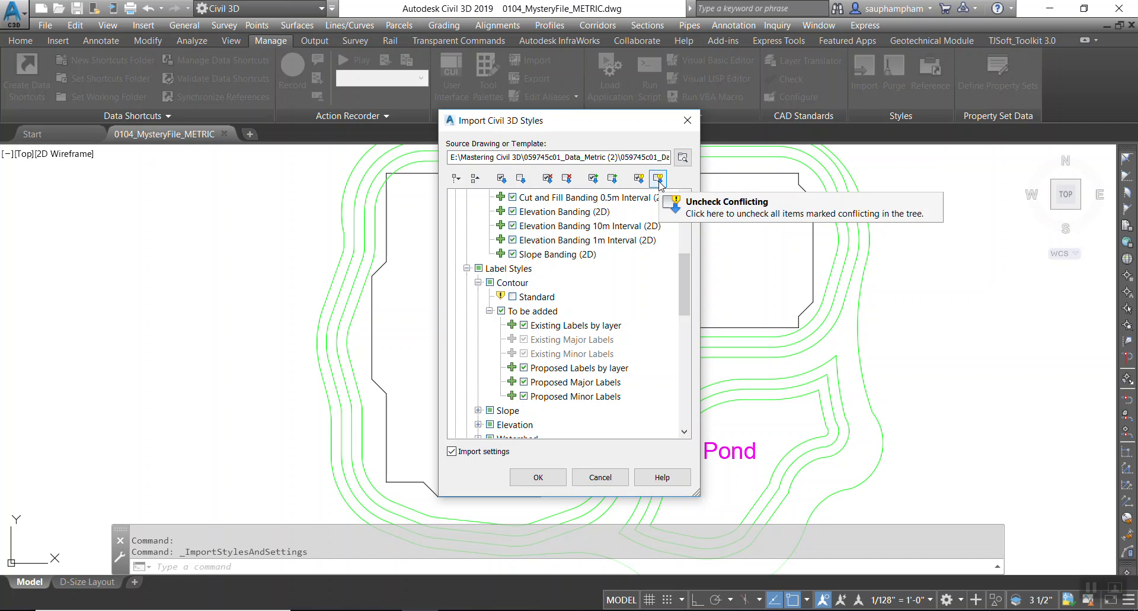
Expand the Slope label styles and their styles to be added.
scroll(594, 265, up, 3)
scroll(593, 268, down, 3)
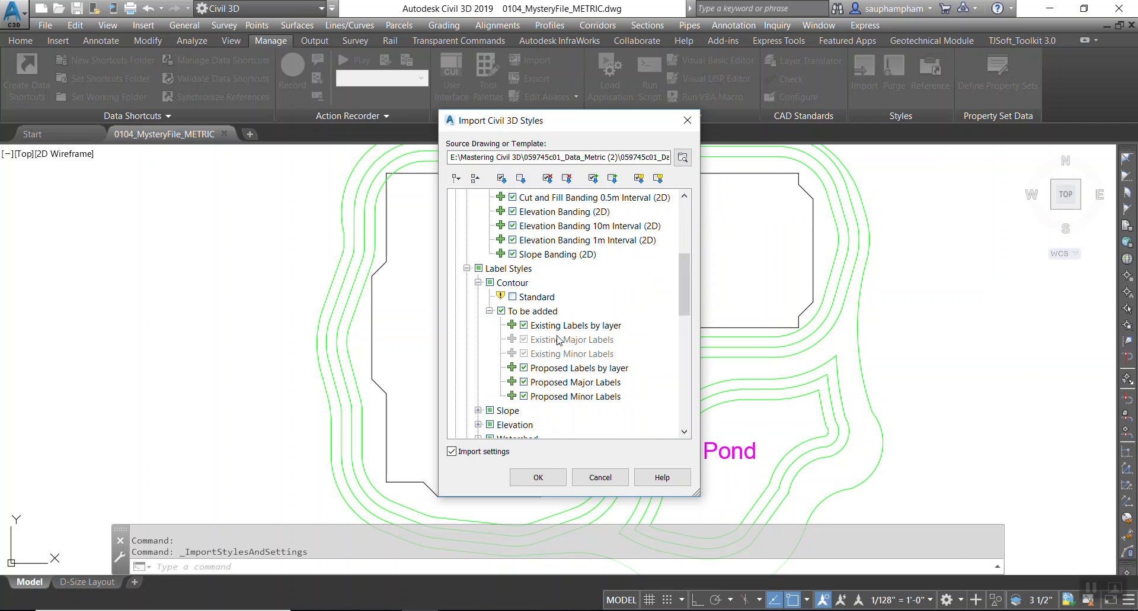
scroll(533, 356, down, 1)
click(478, 370)
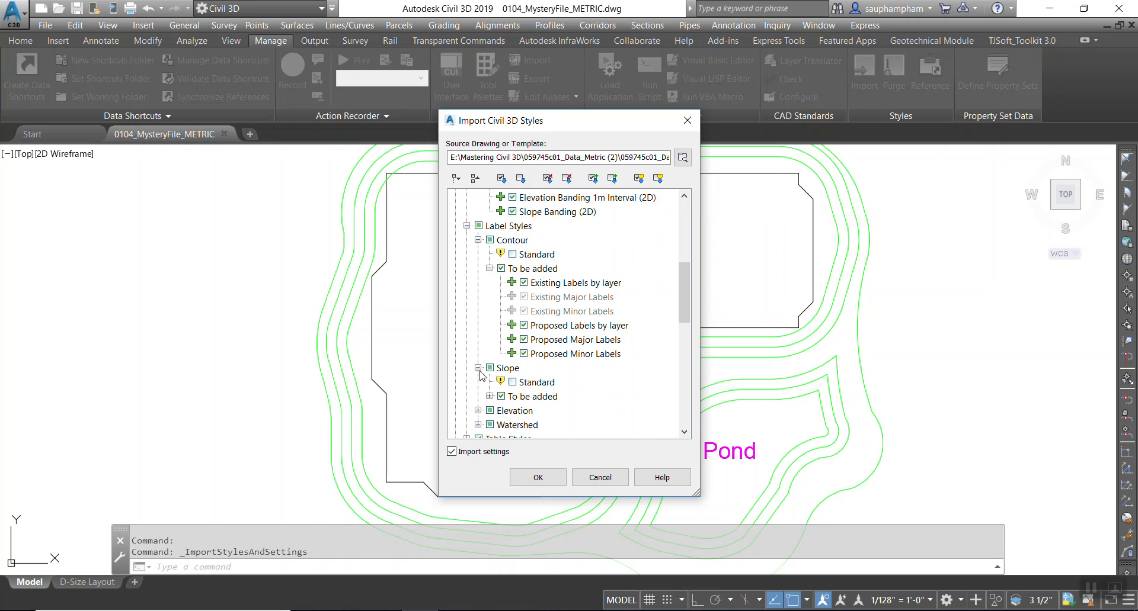
click(488, 396)
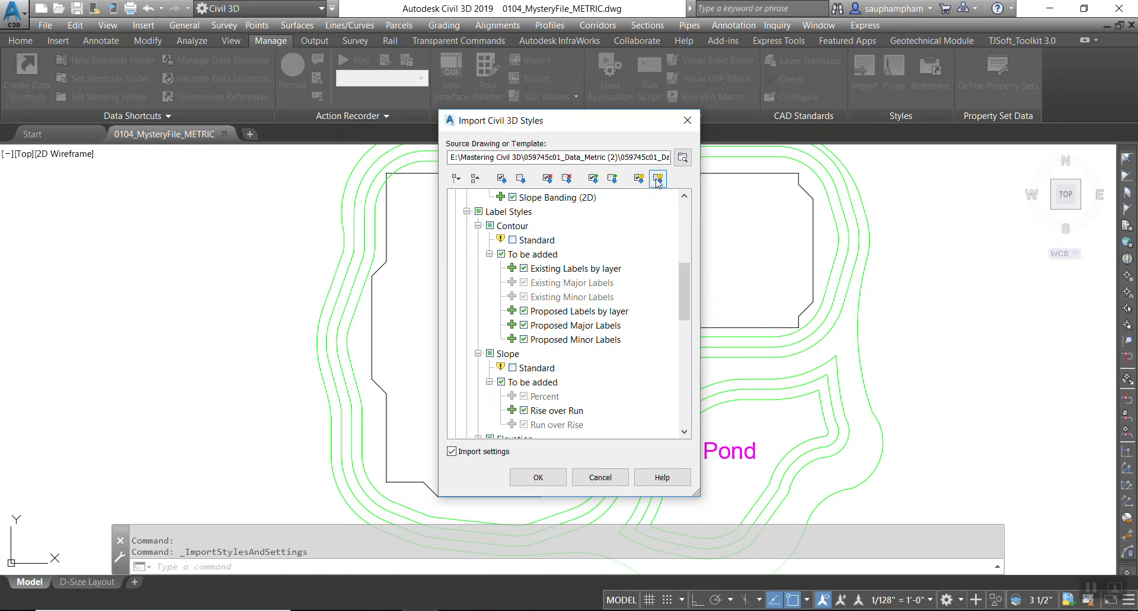
Expand the Parcel category's parcel styles to be added and its Area label styles.
click(547, 177)
scroll(508, 313, down, 4)
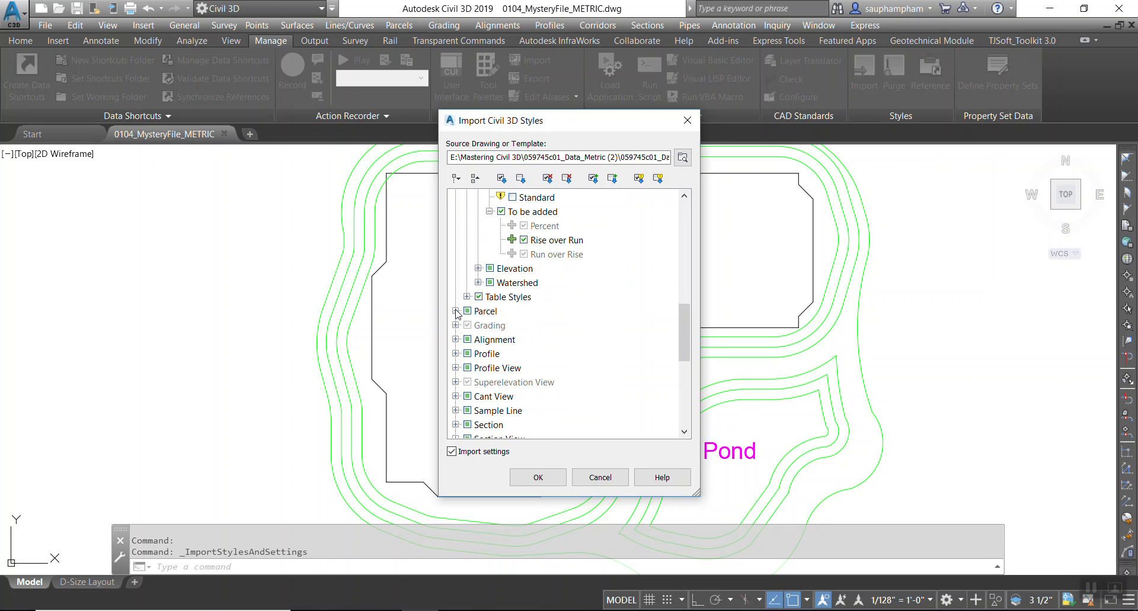
click(456, 312)
click(466, 325)
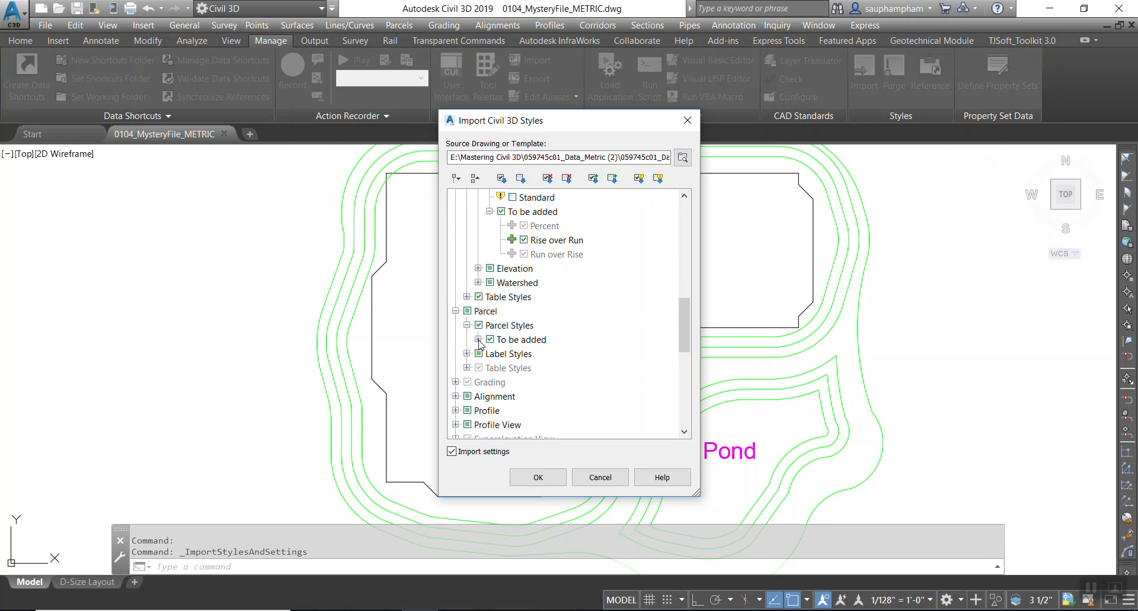
click(479, 339)
scroll(461, 370, down, 2)
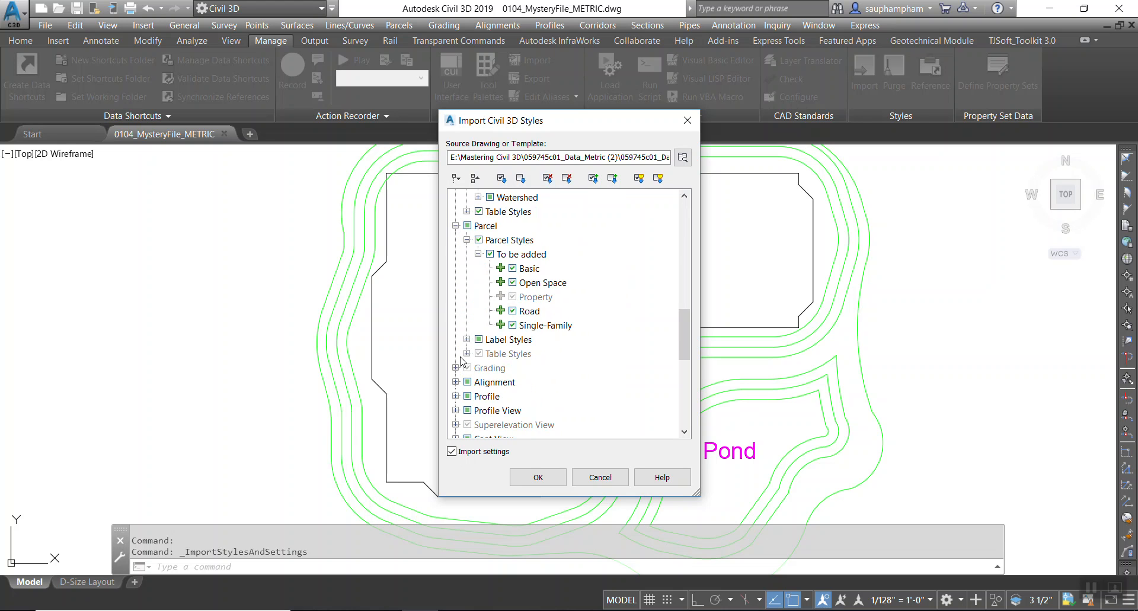
click(467, 339)
click(478, 353)
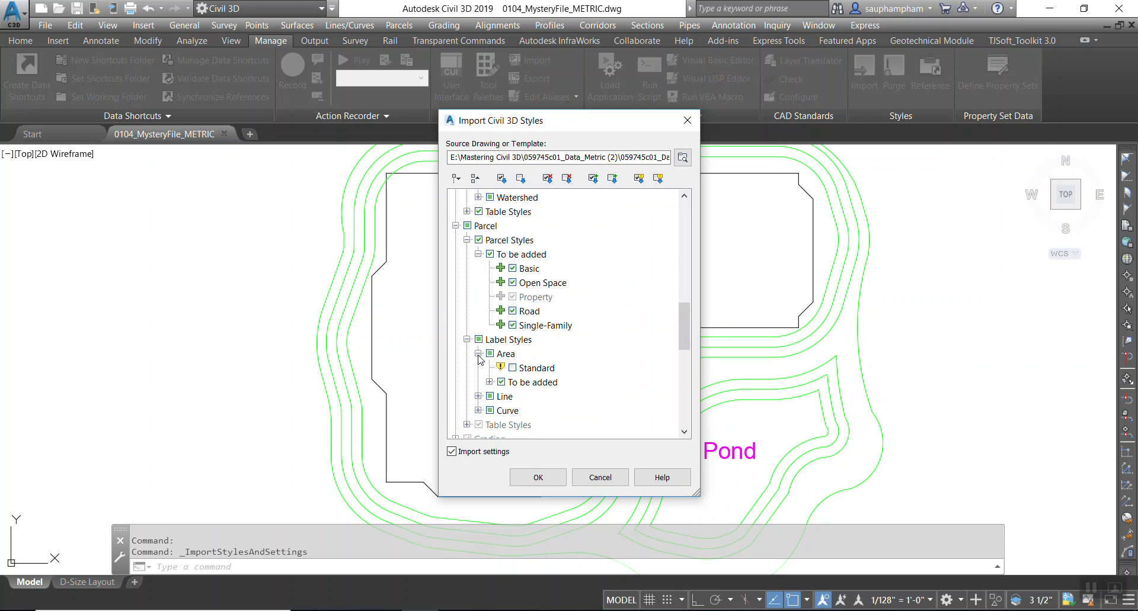
Expand the parcel Line label styles and the Grading category's grading styles to be added.
click(478, 396)
scroll(475, 396, down, 3)
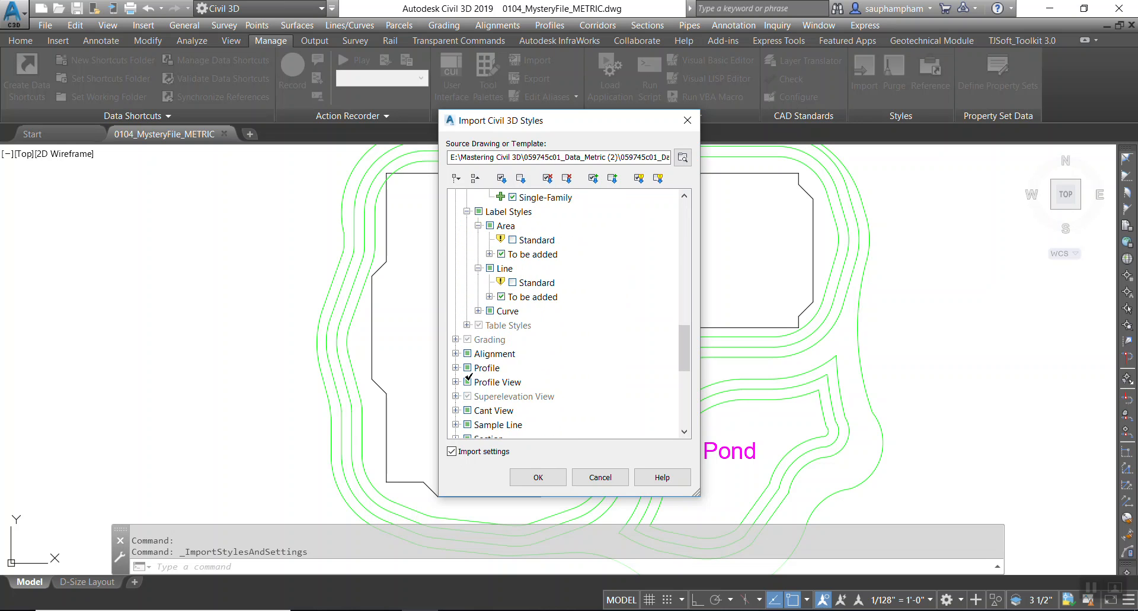
click(456, 339)
click(466, 353)
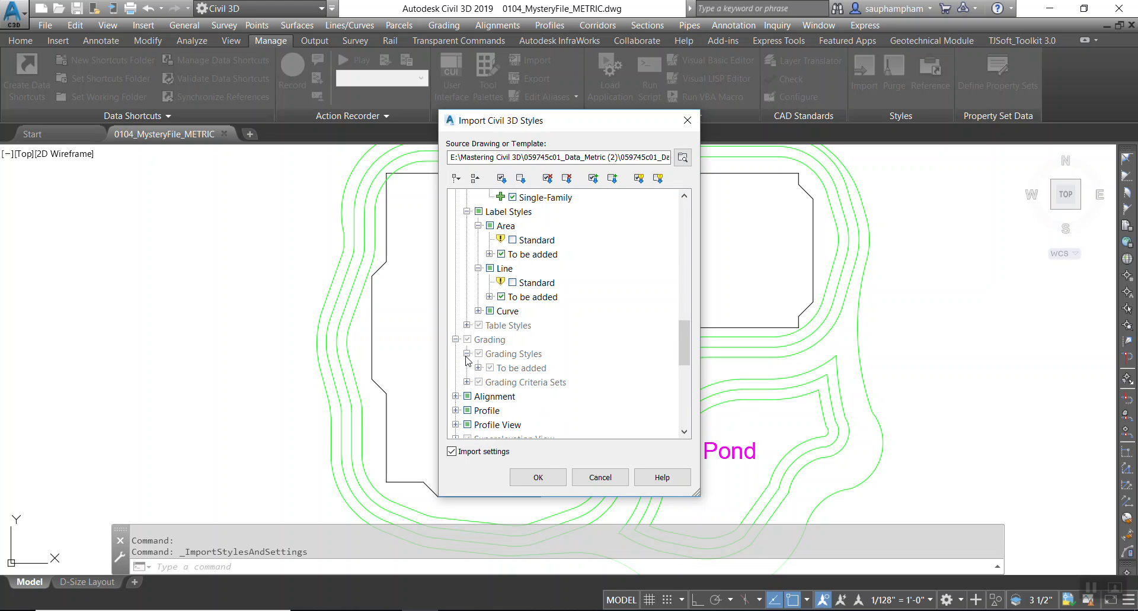
click(477, 379)
click(478, 368)
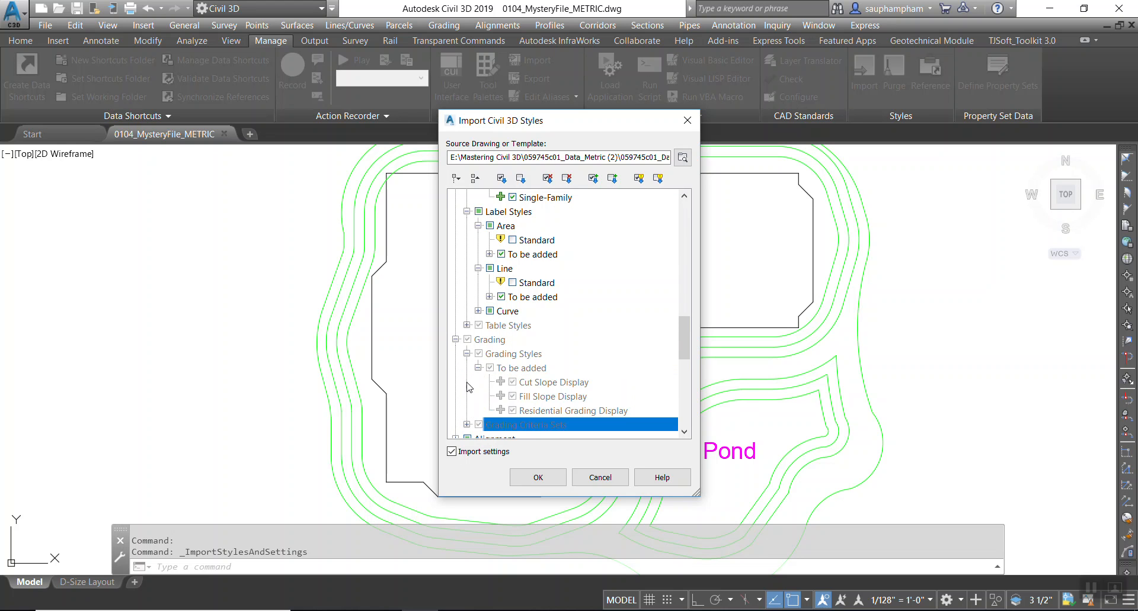
Expand the Alignment category's alignment styles to be added.
scroll(476, 379, down, 3)
click(456, 311)
click(467, 325)
click(477, 340)
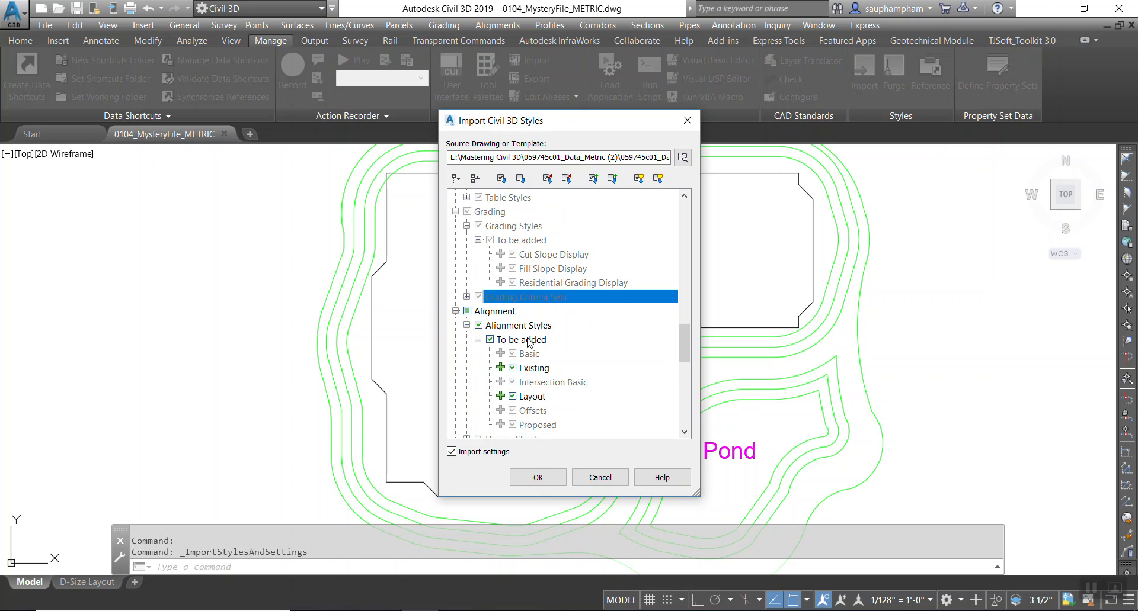
Toggle the check and uncheck options for added items, then uncheck items marked for deletion in the import tree.
click(612, 178)
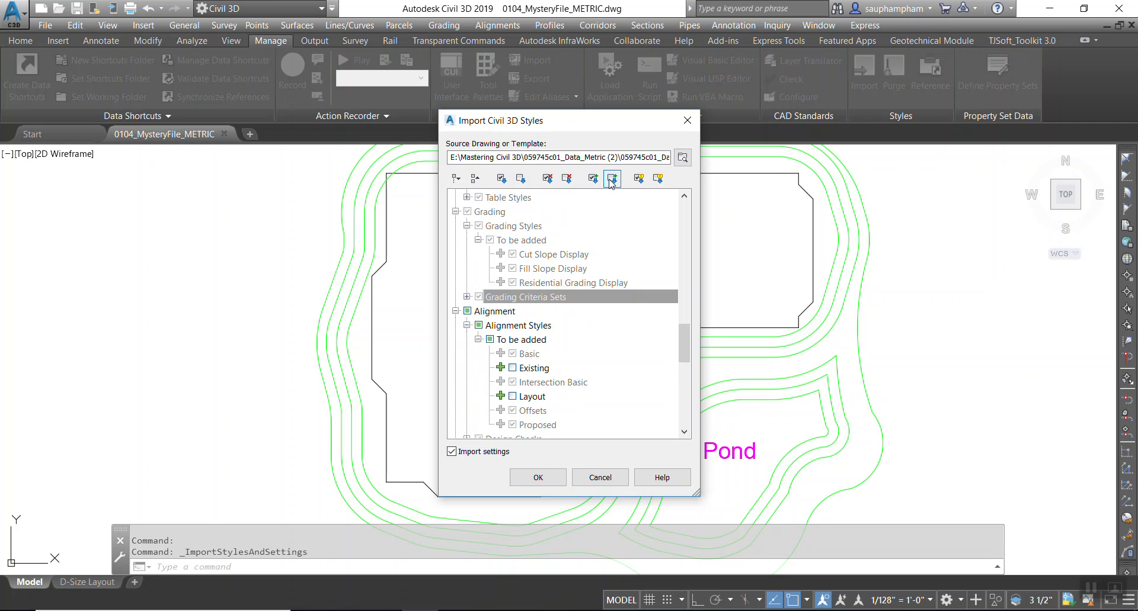
click(593, 178)
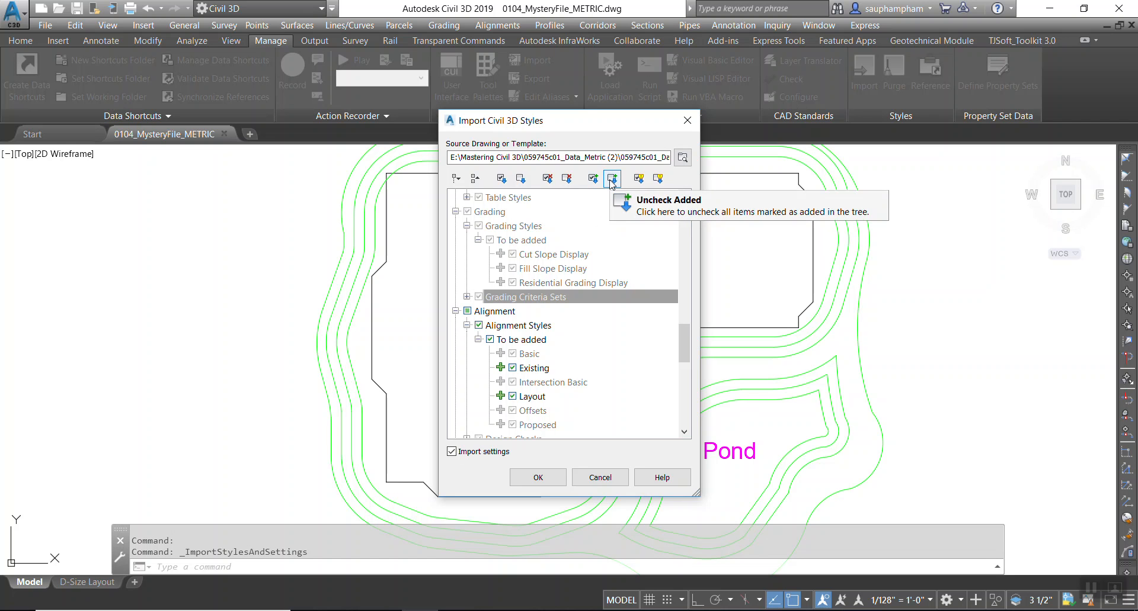
click(612, 179)
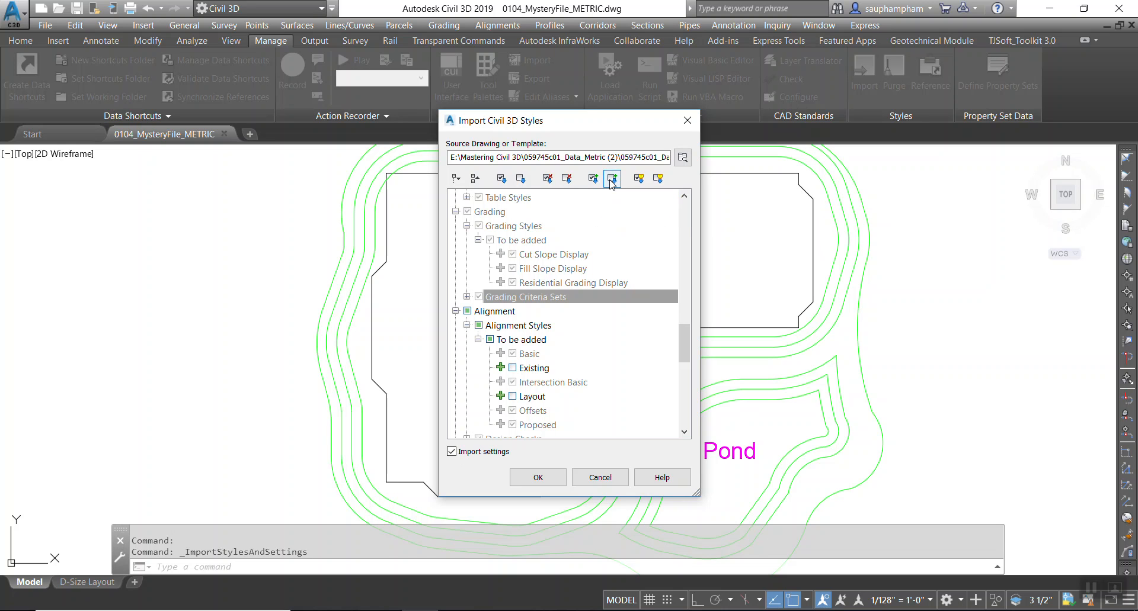
click(593, 179)
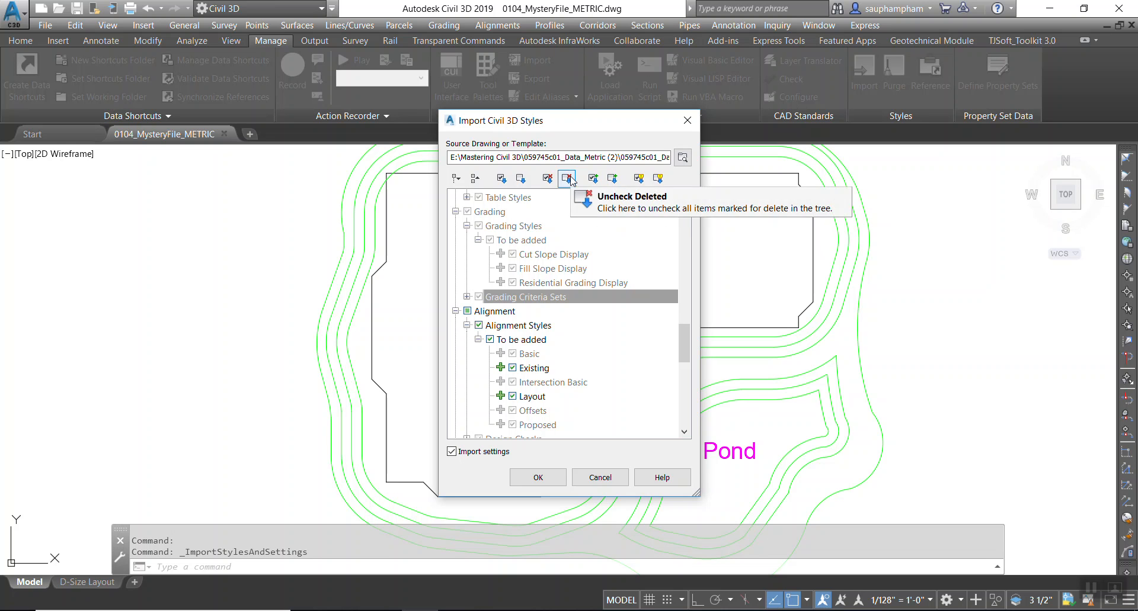
click(572, 182)
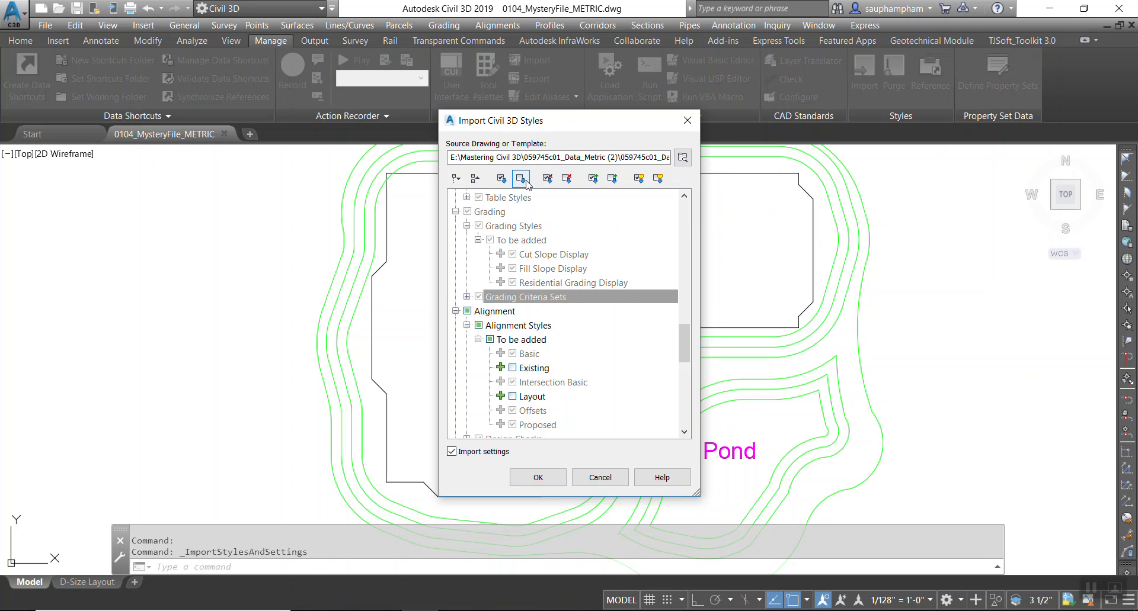
Run the import of the selected styles, accepting the overwrite warning and closing the completion message.
click(536, 477)
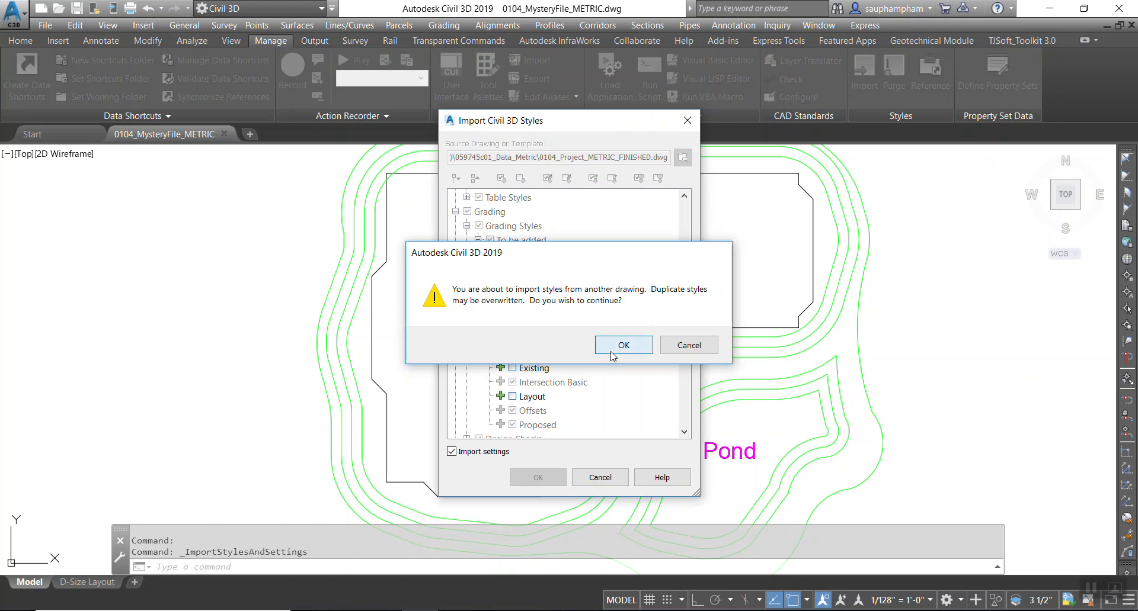
click(623, 346)
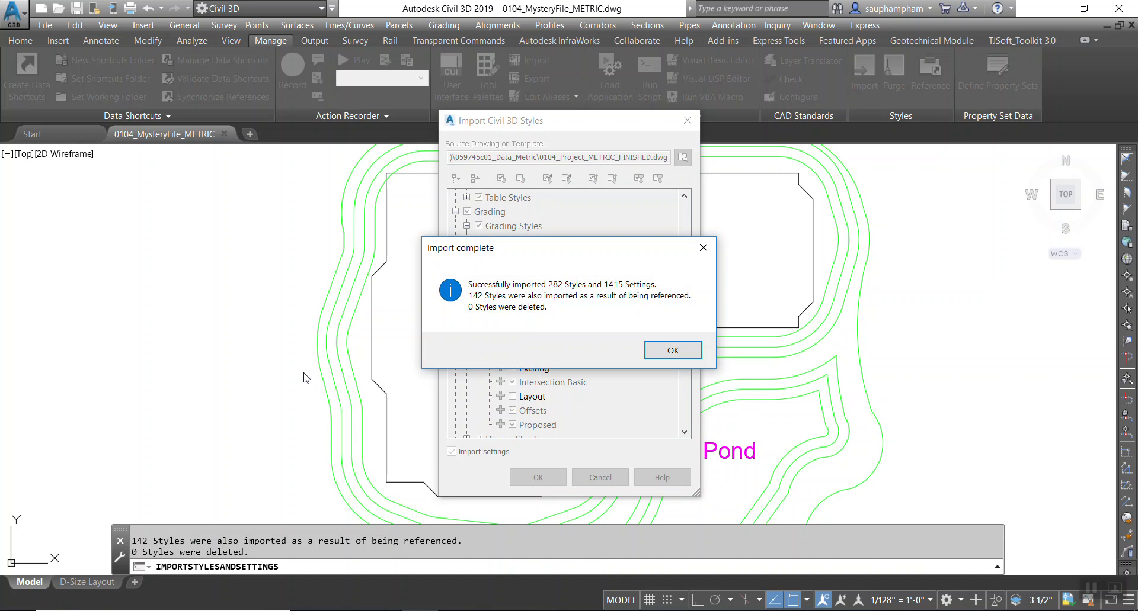
click(674, 350)
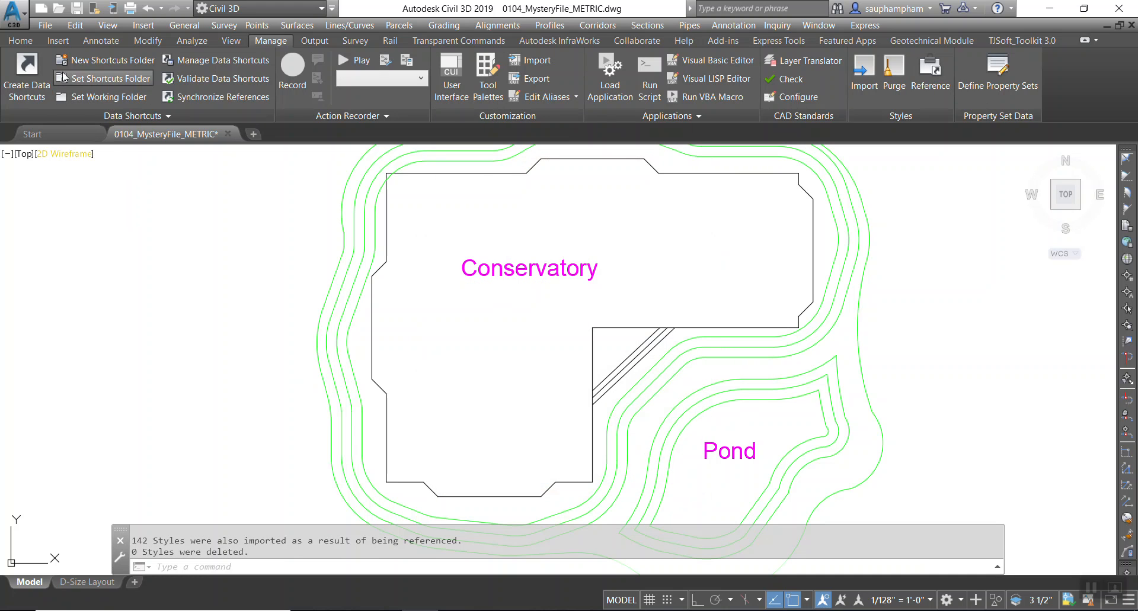
Open Toolspace and dock it beside the drawing area, resizing its panes.
click(20, 40)
click(24, 71)
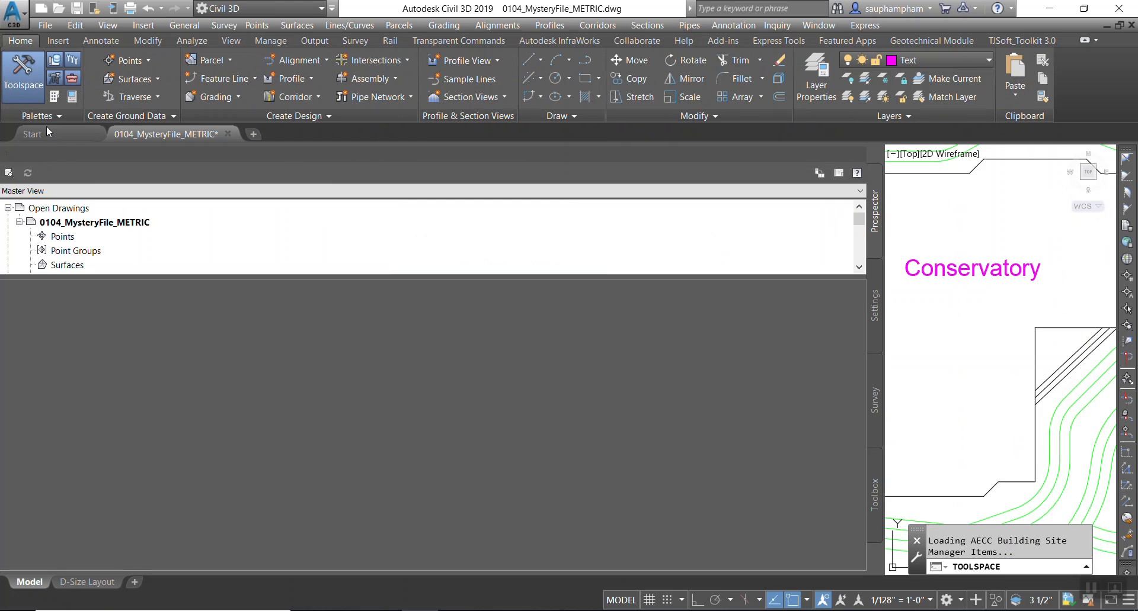
mouse_move(878, 354)
mouse_down()
mouse_move(158, 326)
mouse_move(207, 321)
mouse_up()
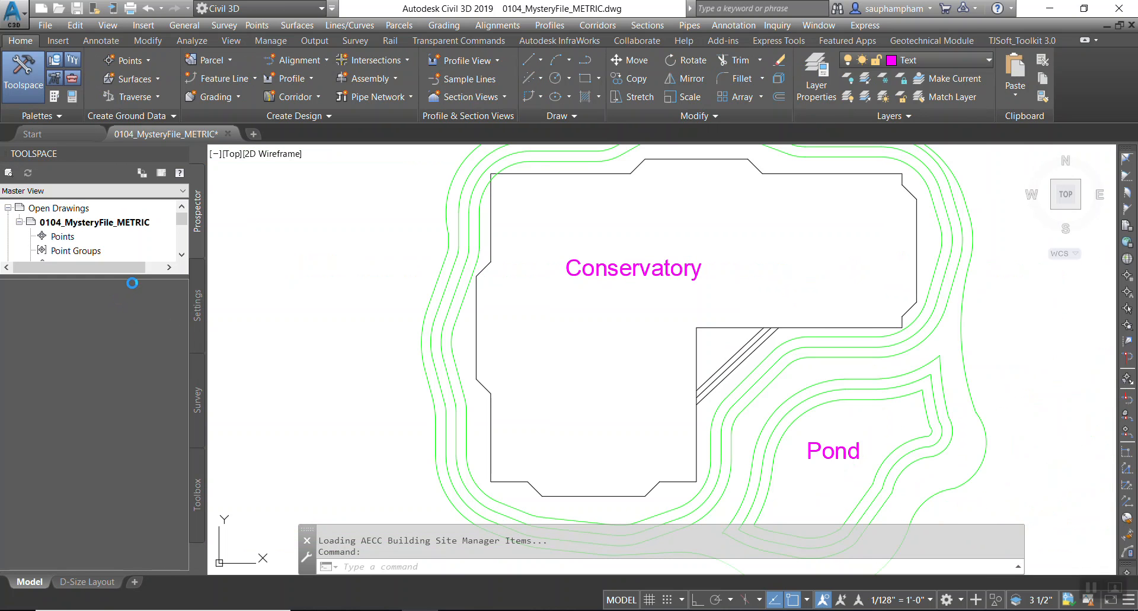
drag(130, 276, 115, 425)
Switch the Prospector to Active Drawing View.
scroll(44, 374, down, 3)
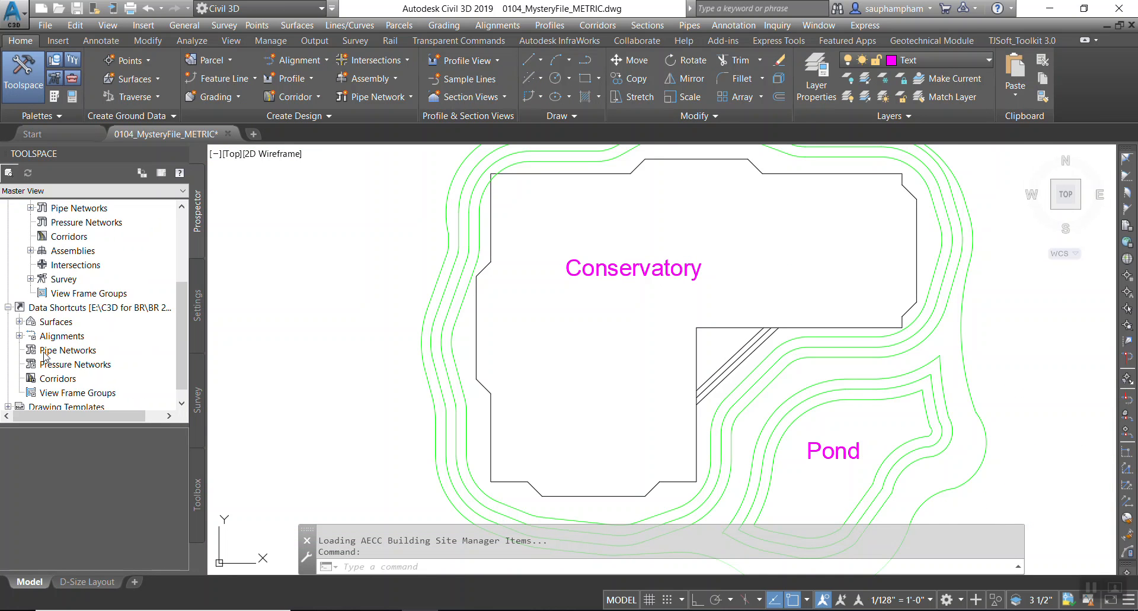
scroll(40, 308, up, 3)
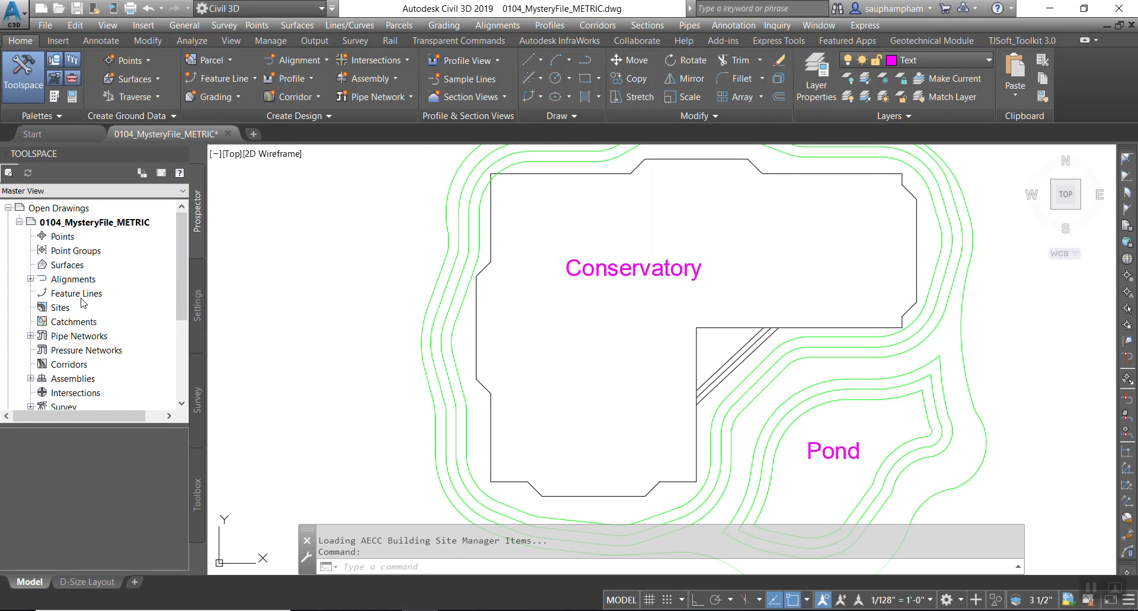
scroll(84, 332, down, 3)
scroll(81, 347, up, 3)
scroll(77, 305, down, 3)
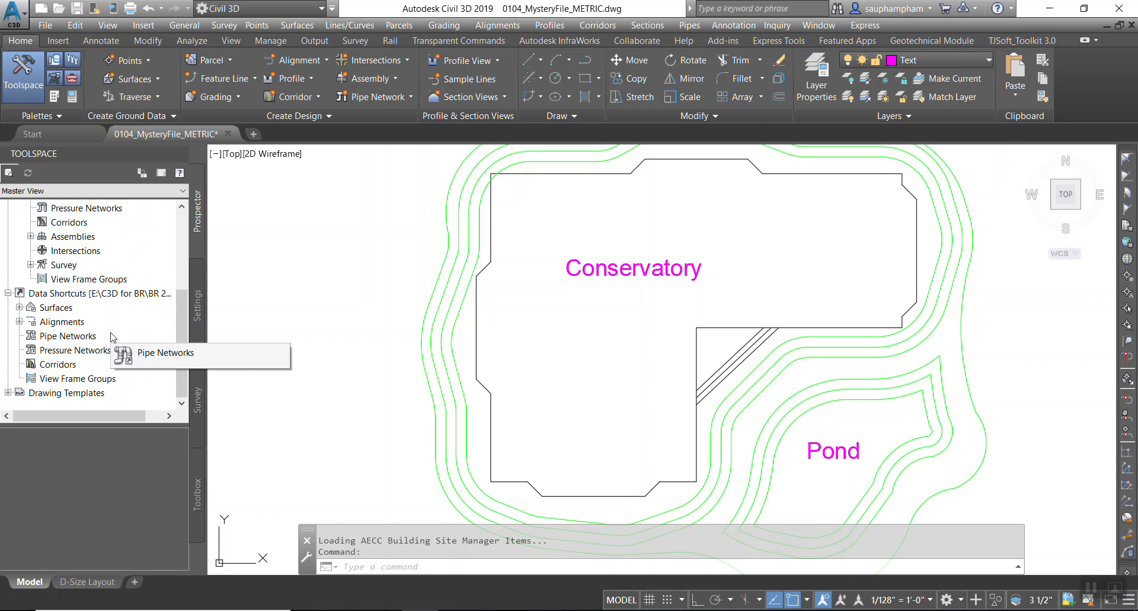
click(93, 191)
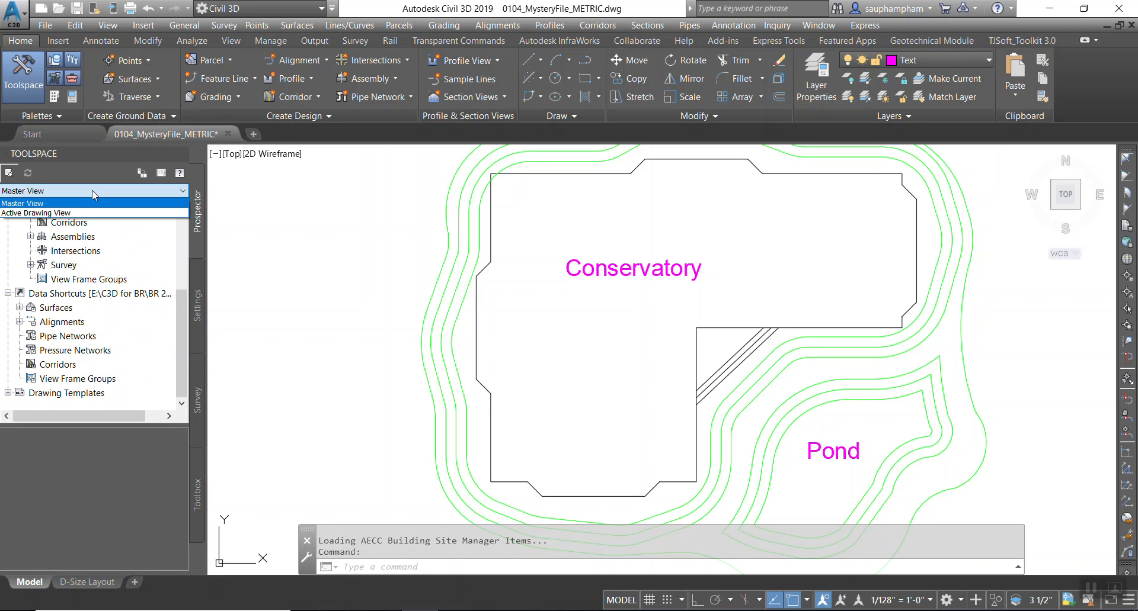
click(89, 212)
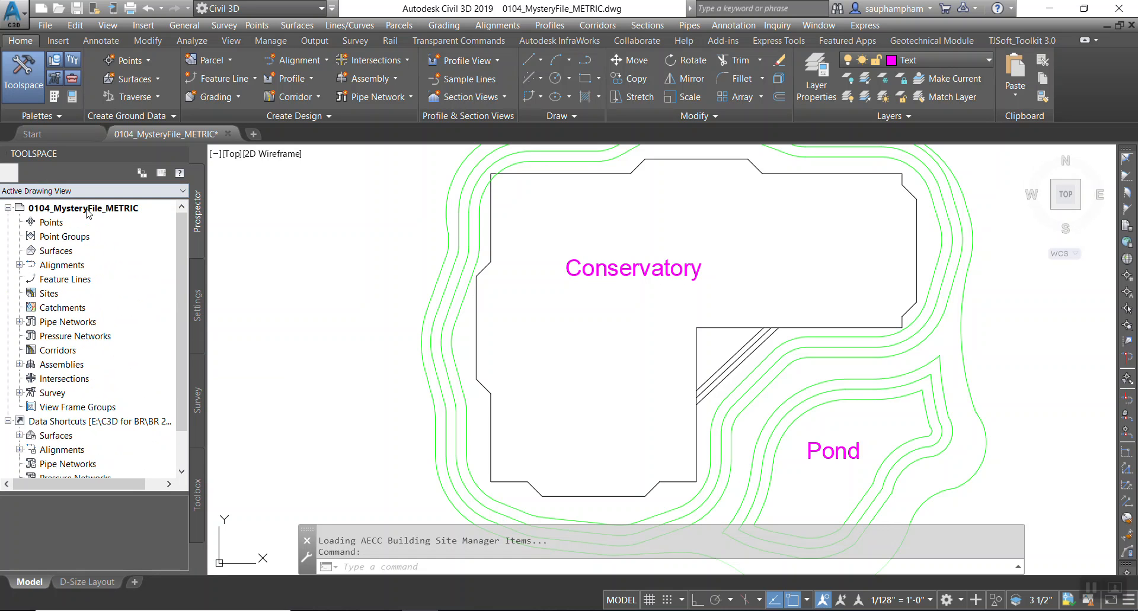
Open the Settings tab, expand the drawing's Surface Styles and widen the Toolspace.
click(197, 305)
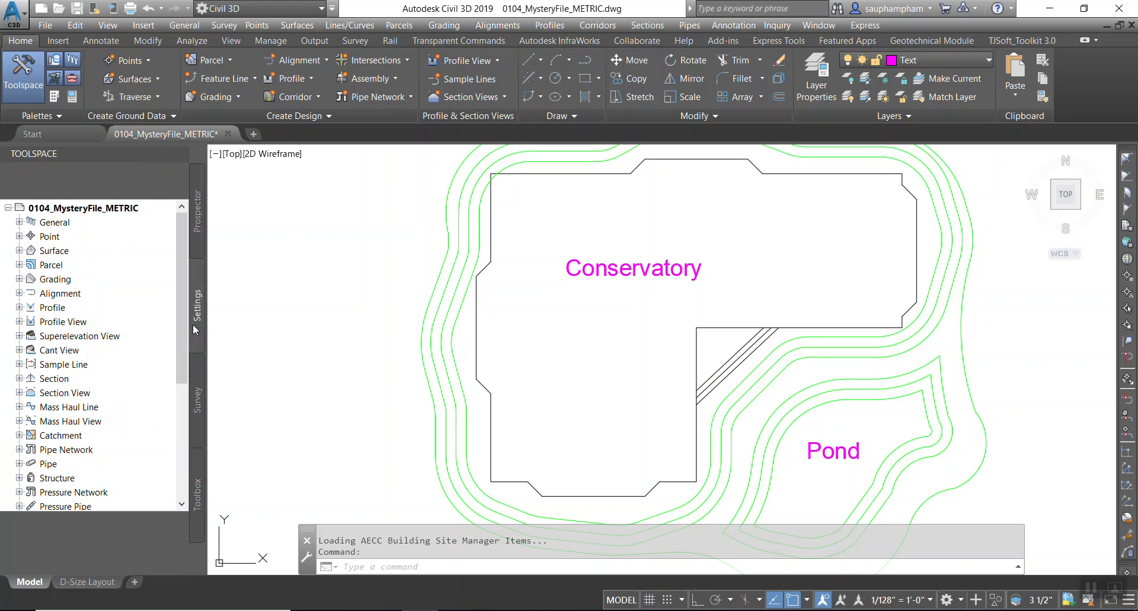
click(19, 250)
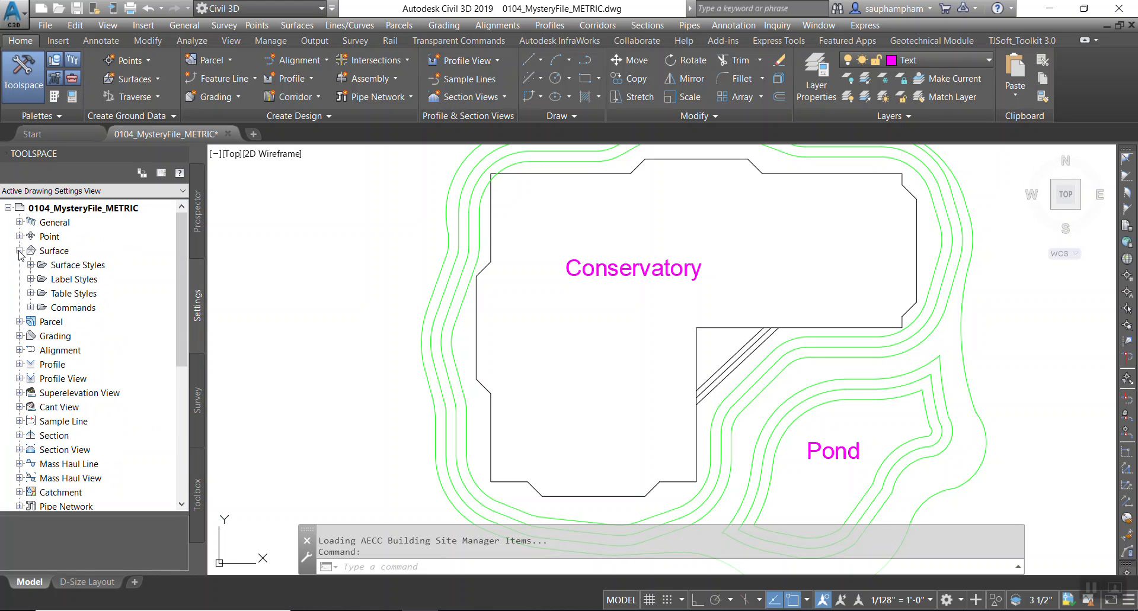
click(31, 265)
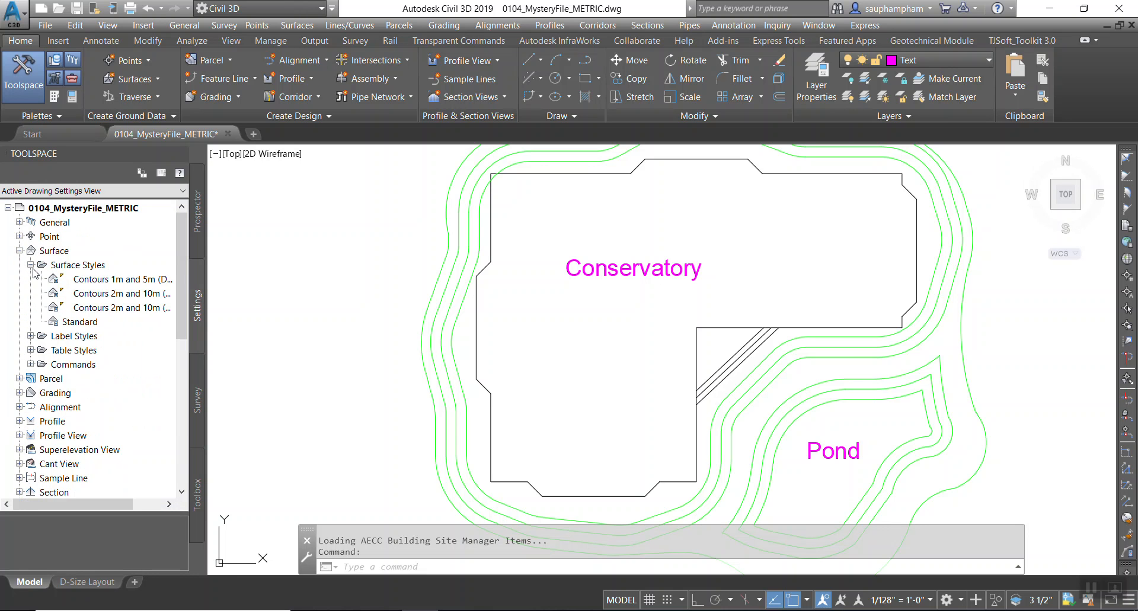
drag(203, 381, 274, 378)
Review the imported contour surface styles.
click(162, 282)
click(163, 295)
click(164, 310)
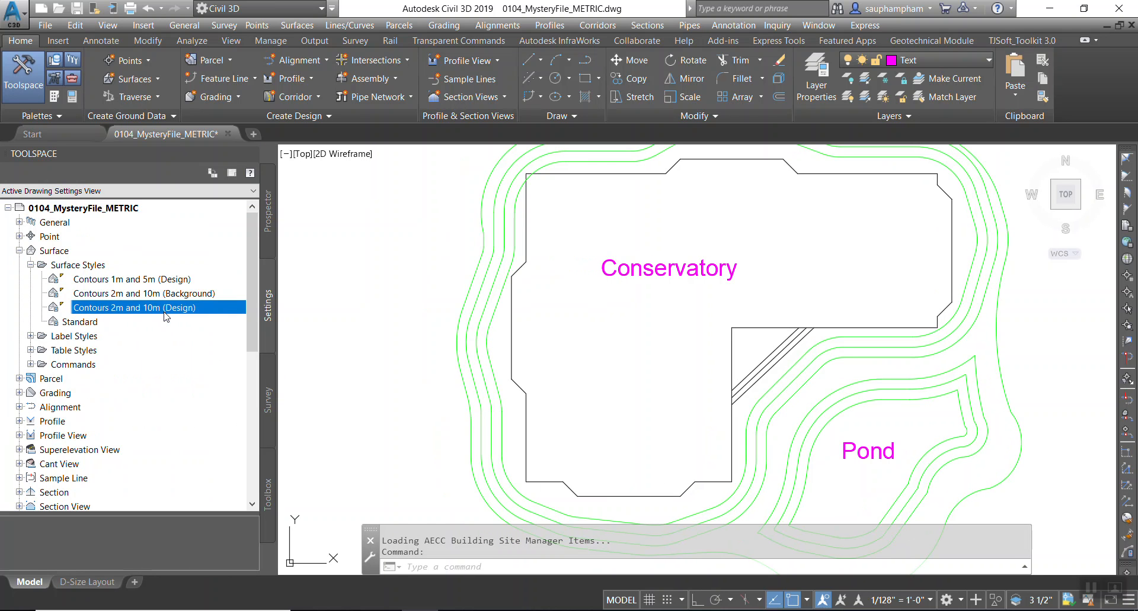
click(164, 284)
click(157, 296)
click(158, 307)
Expand the surface Contour, Slope, Spot Elevation and Watershed label styles and inspect the contour label styles.
click(30, 336)
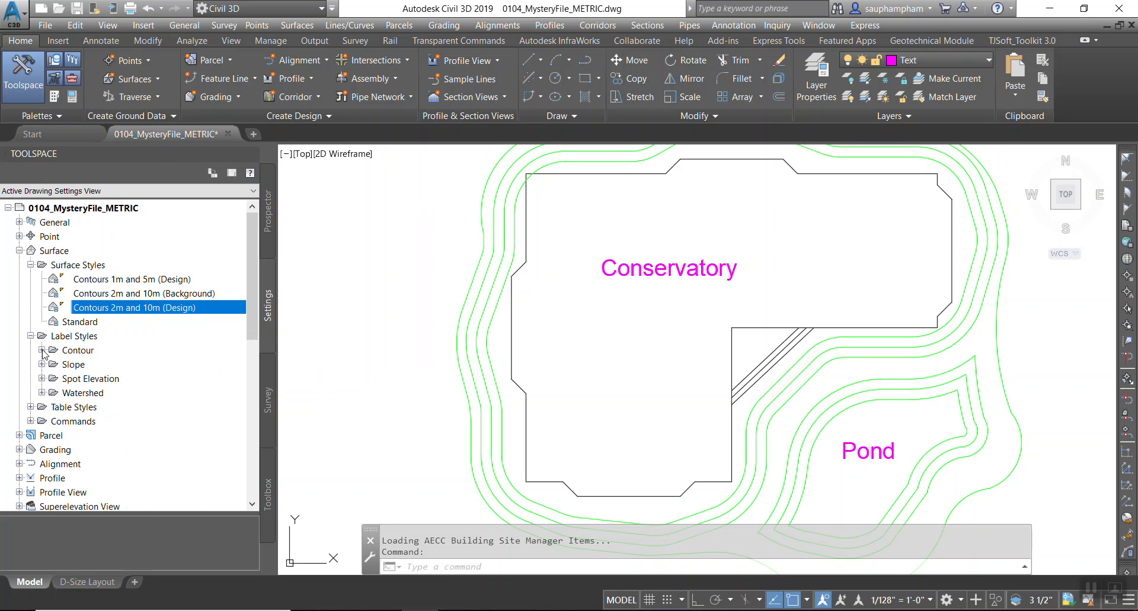
click(42, 392)
click(41, 378)
click(41, 364)
click(41, 350)
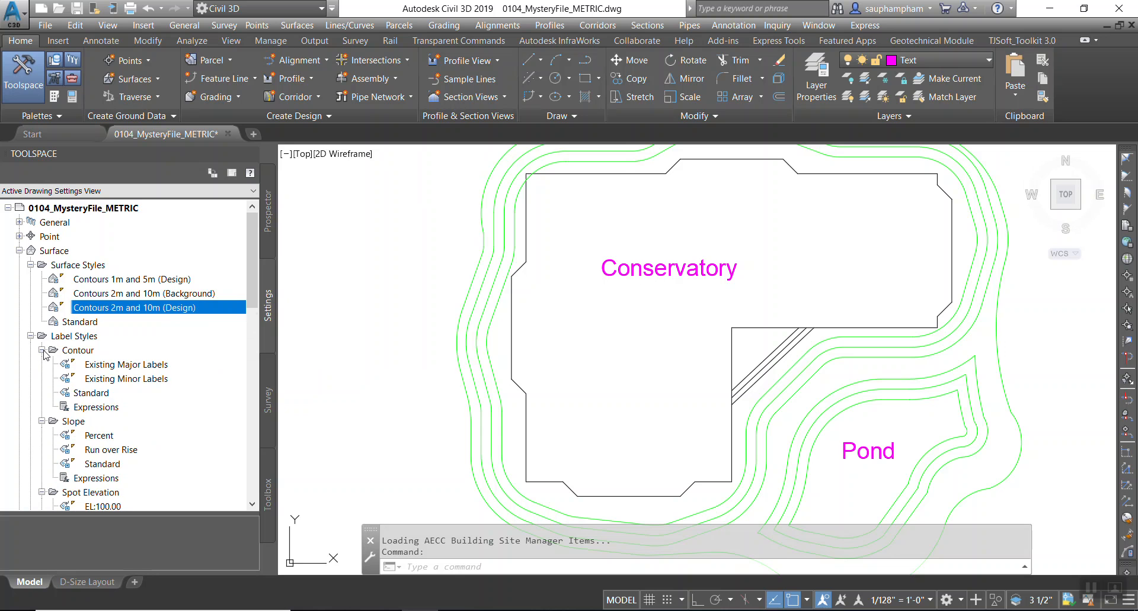
click(103, 380)
click(111, 369)
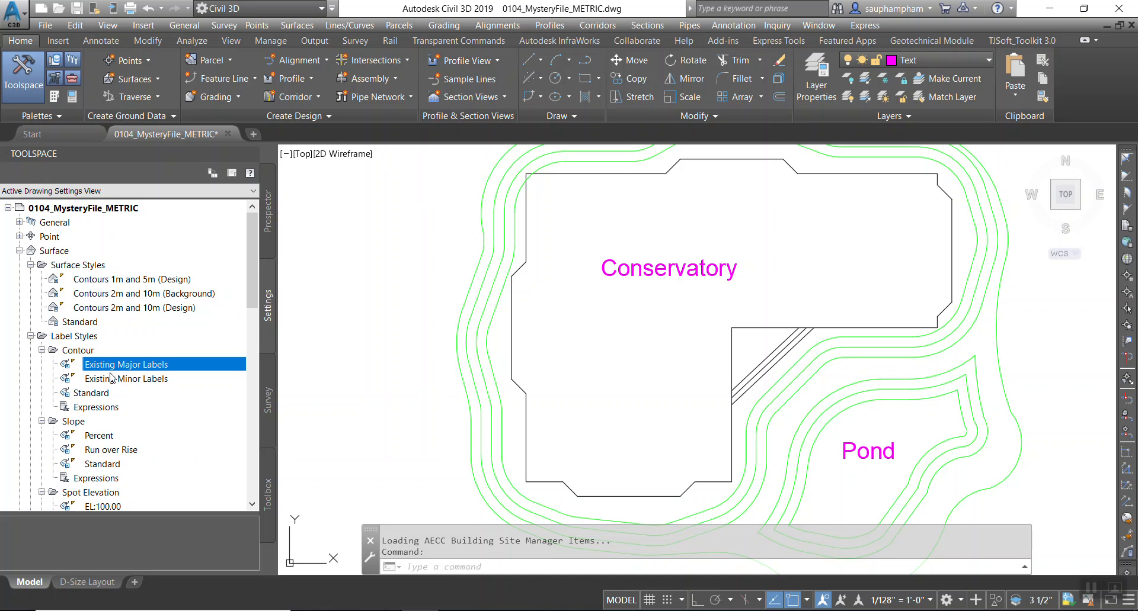
Collapse Surface and open Edit Command Settings for CreateAlignmentLayout under the Alignment commands.
click(19, 251)
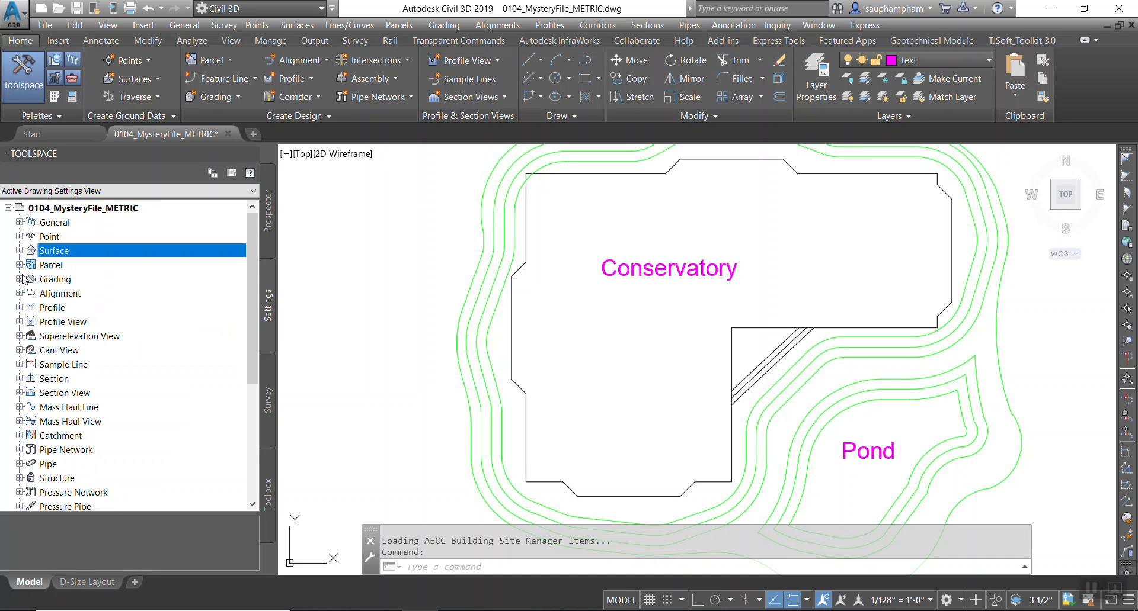
click(19, 293)
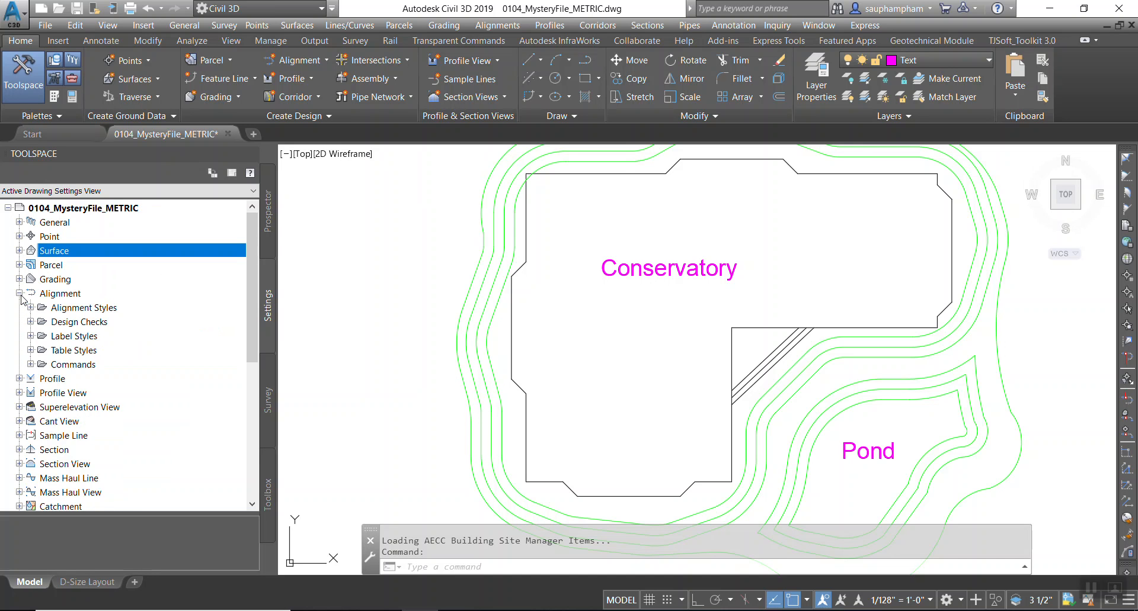
click(30, 365)
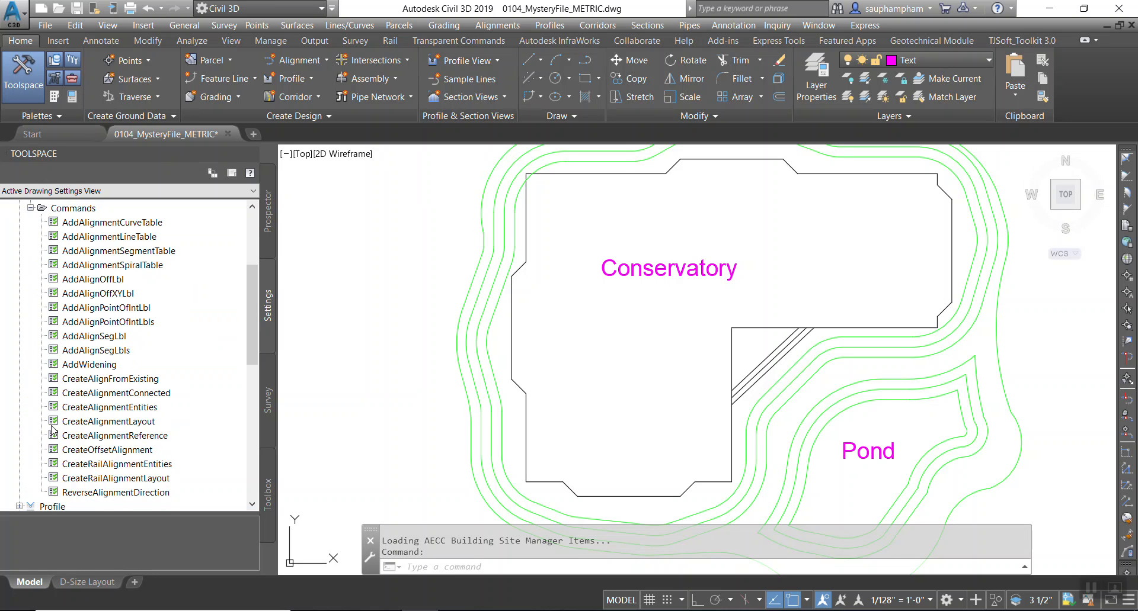
click(128, 421)
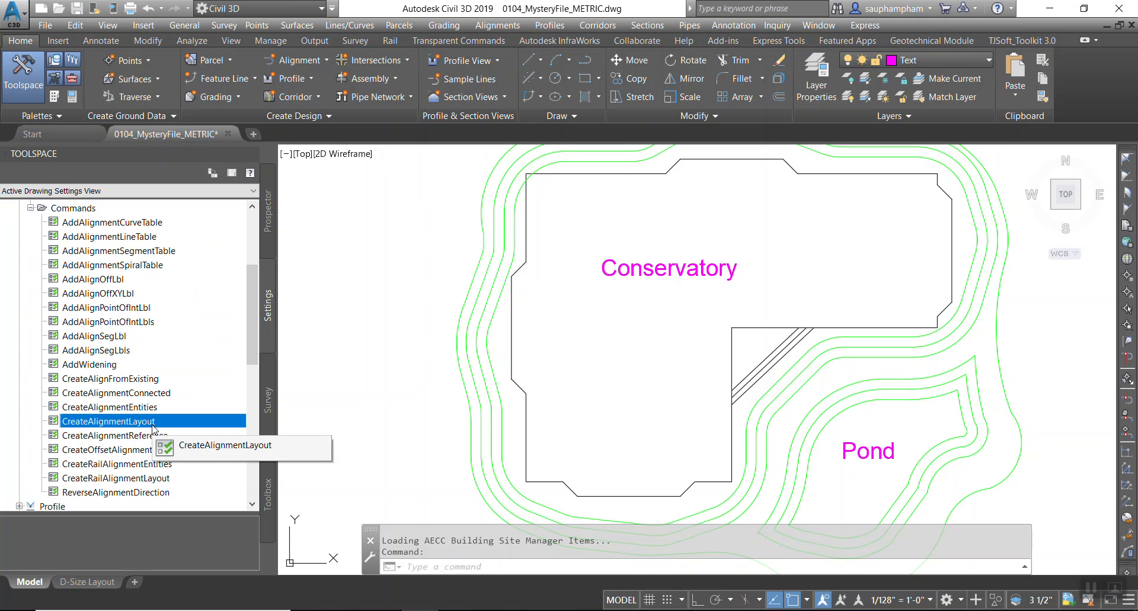
right_click(152, 427)
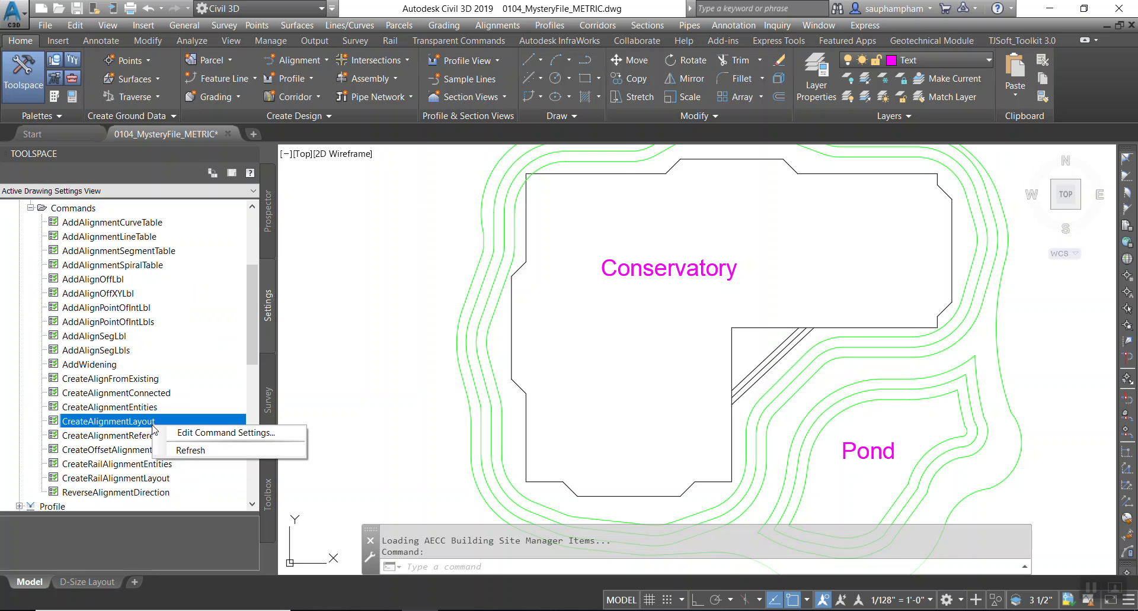
click(284, 433)
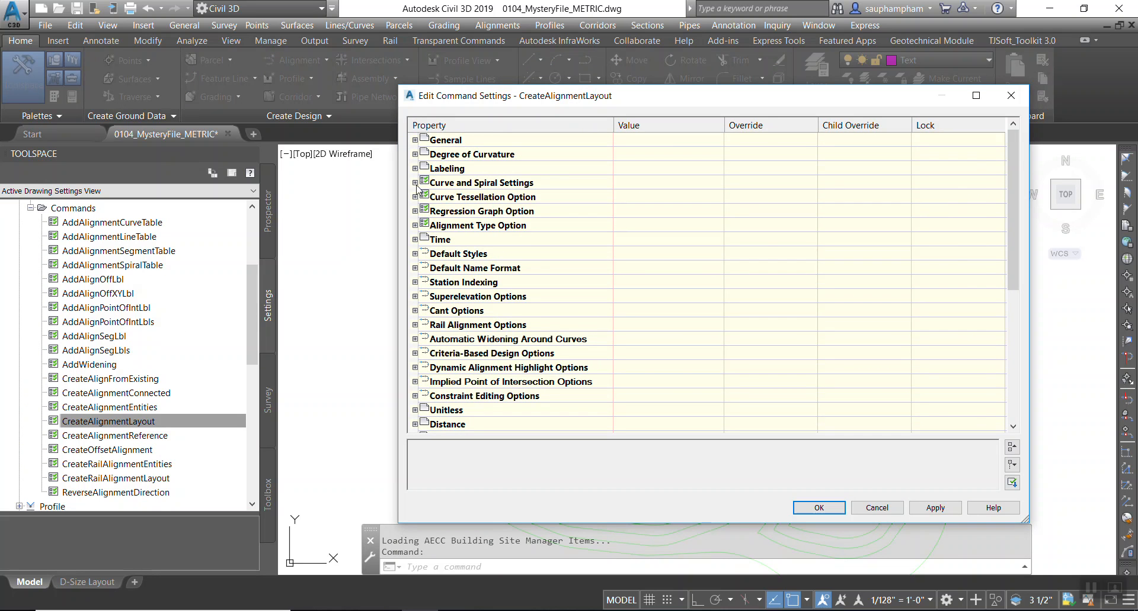
Expand the General, Degree of Curvature, Labeling and Curve and Spiral Settings categories of the CreateAlignmentLayout command settings.
click(415, 140)
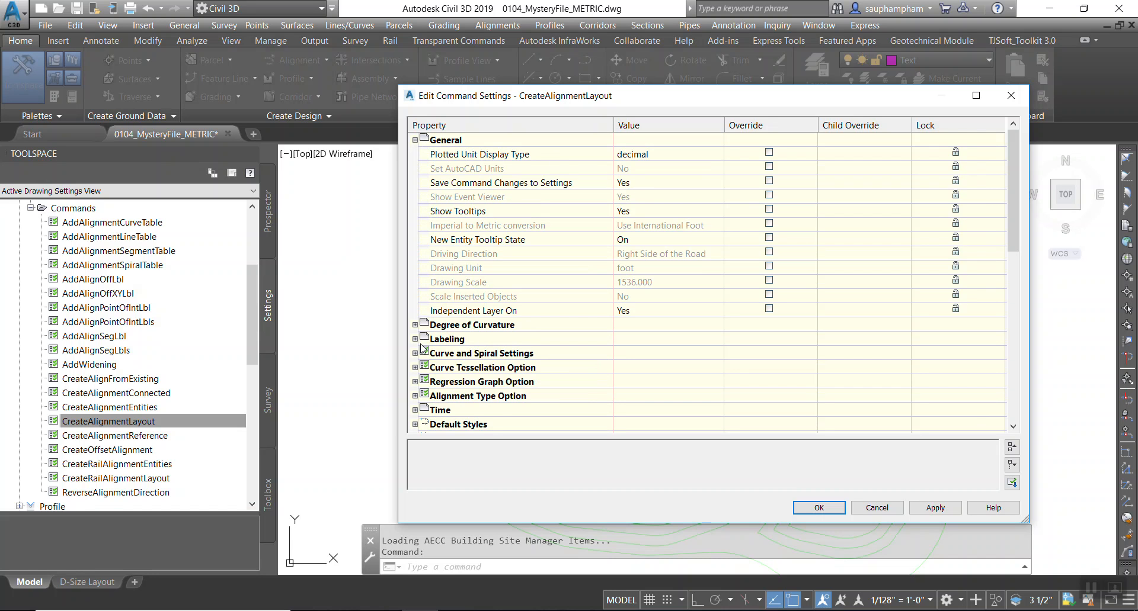
click(414, 326)
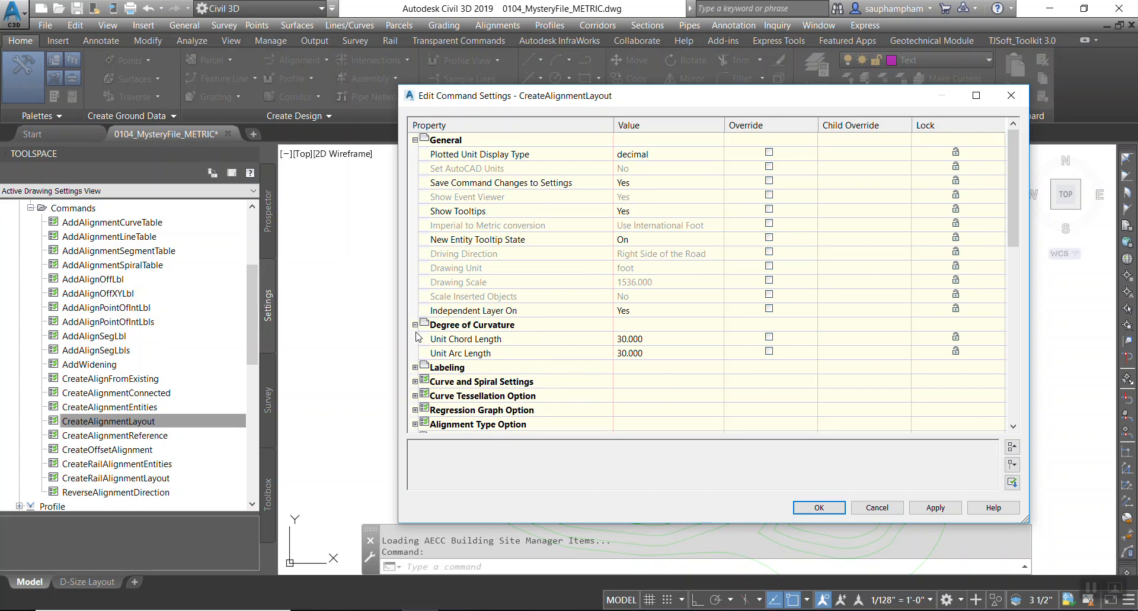
click(415, 368)
scroll(417, 372, down, 1)
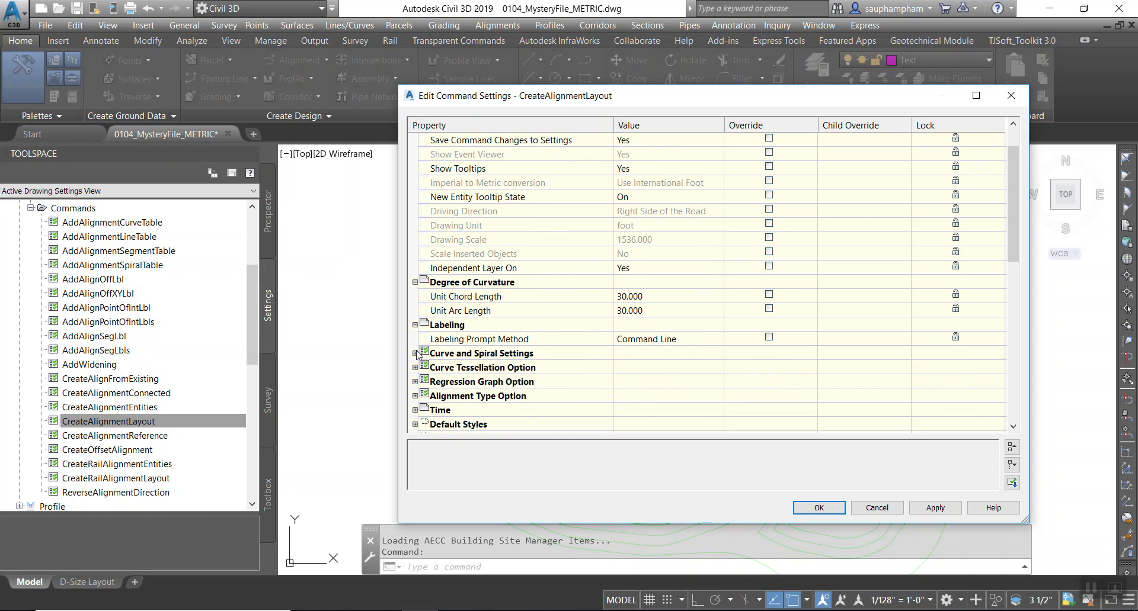
click(415, 353)
scroll(417, 355, down, 1)
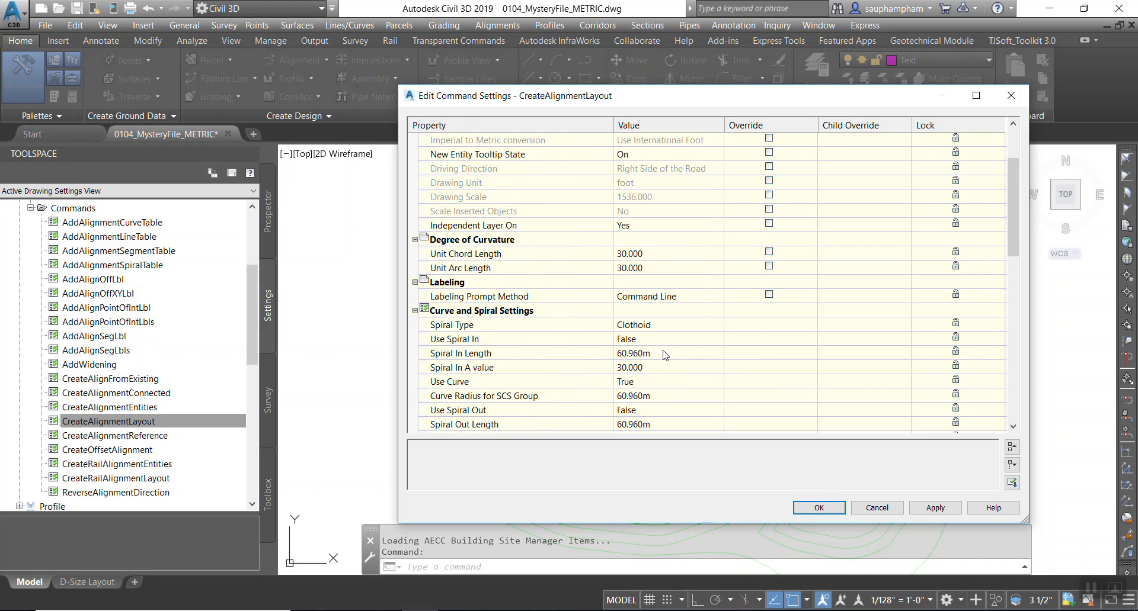
scroll(686, 353, down, 1)
Inspect the spiral in length, curve radius and spiral out length values, then apply and close the command settings.
click(668, 312)
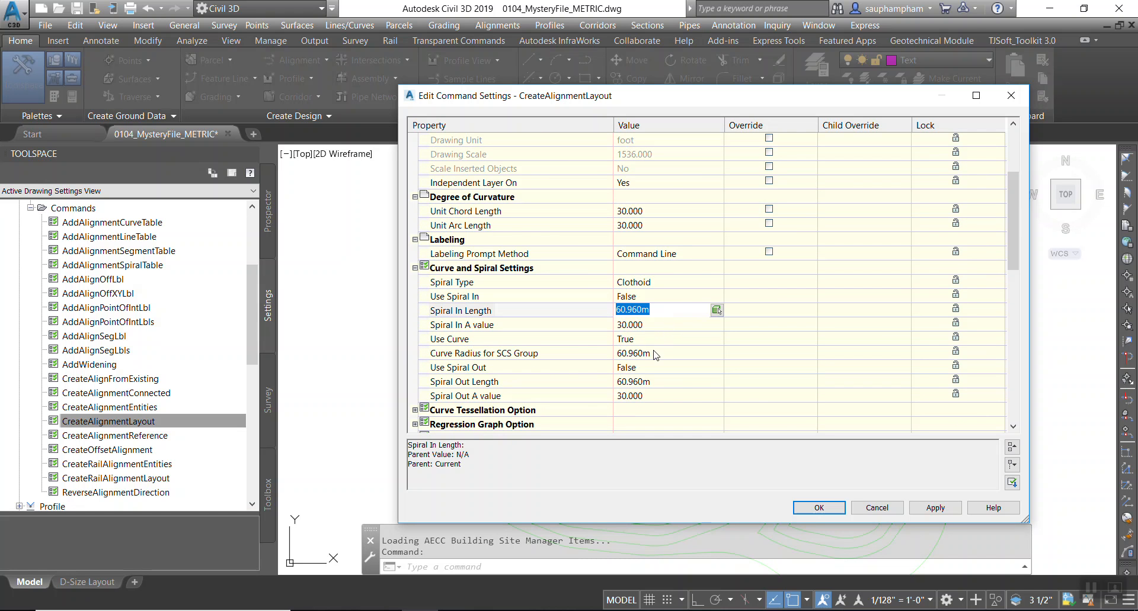
click(656, 354)
click(655, 381)
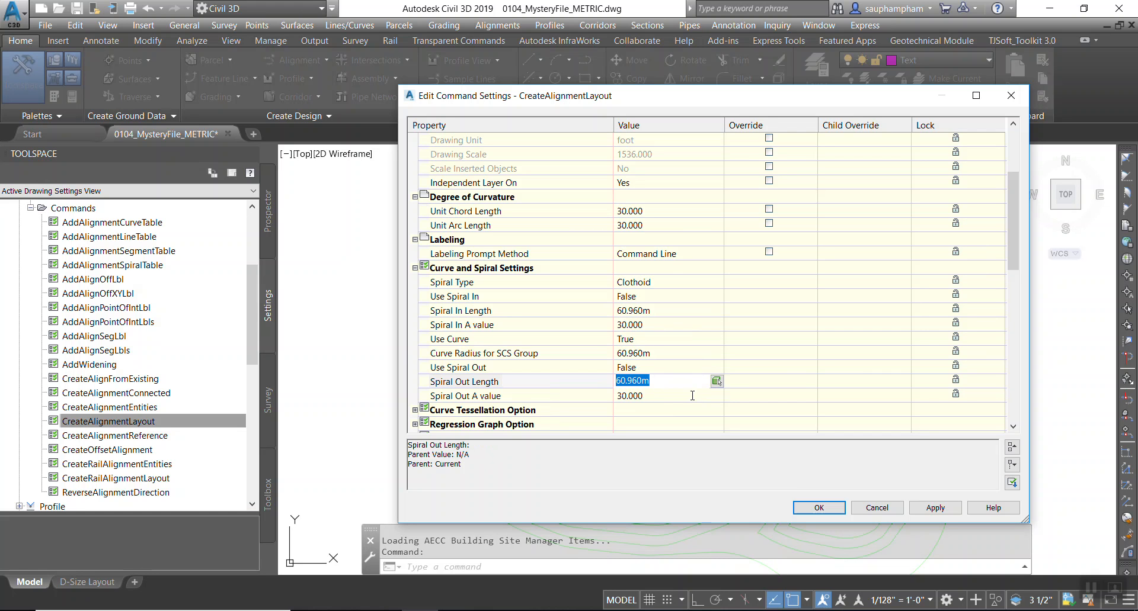
click(935, 508)
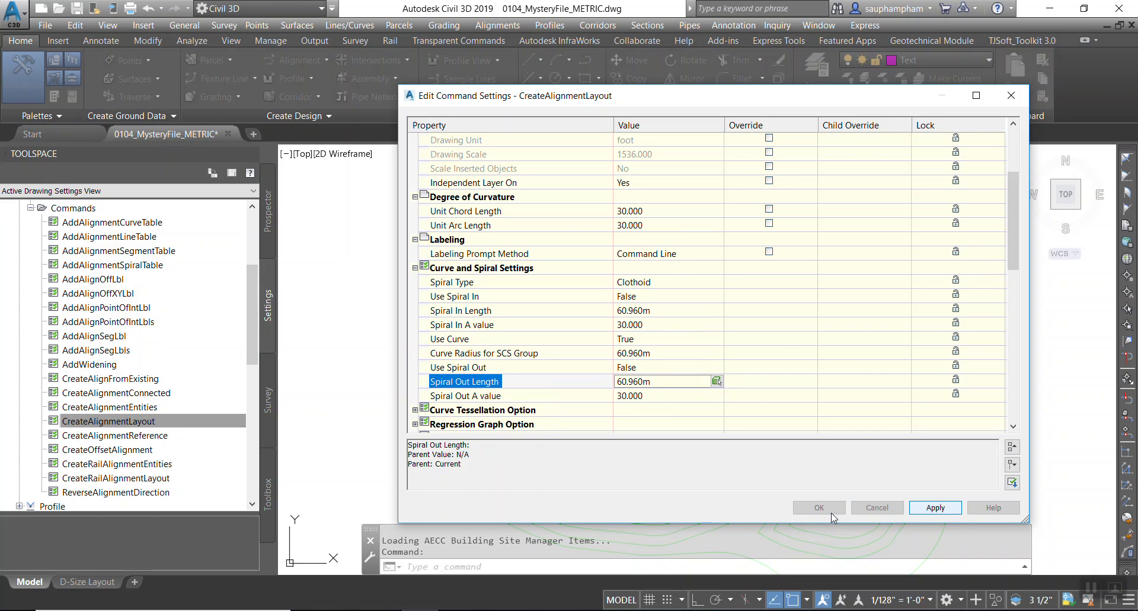
click(829, 512)
click(833, 518)
click(166, 422)
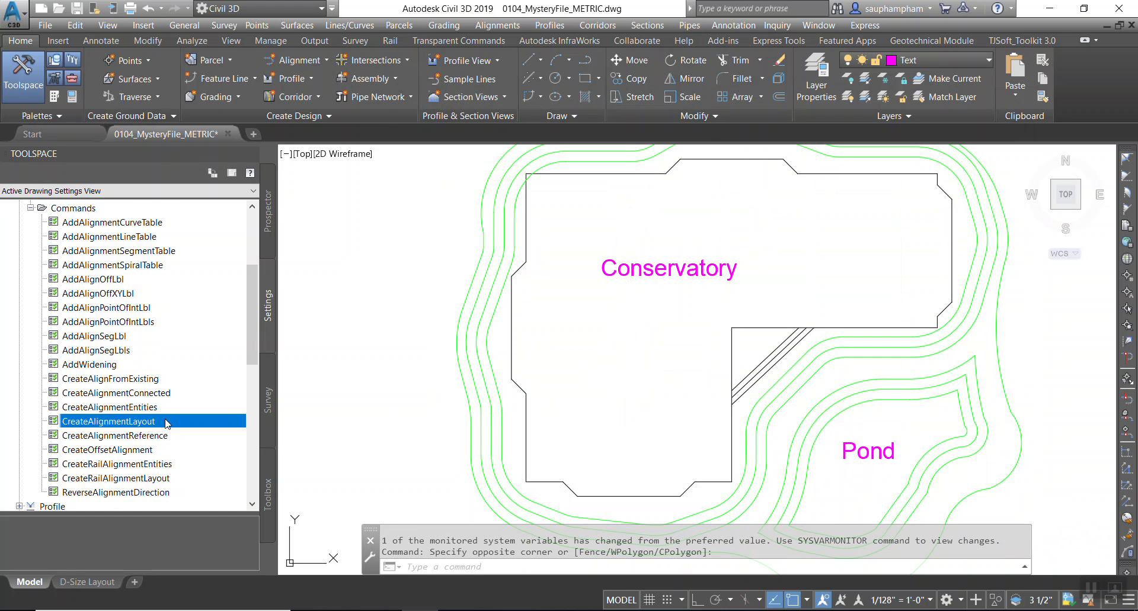
Expand the Pipe Network commands and open Edit Command Settings for CreateNetwork.
scroll(166, 422, down, 3)
scroll(167, 422, down, 2)
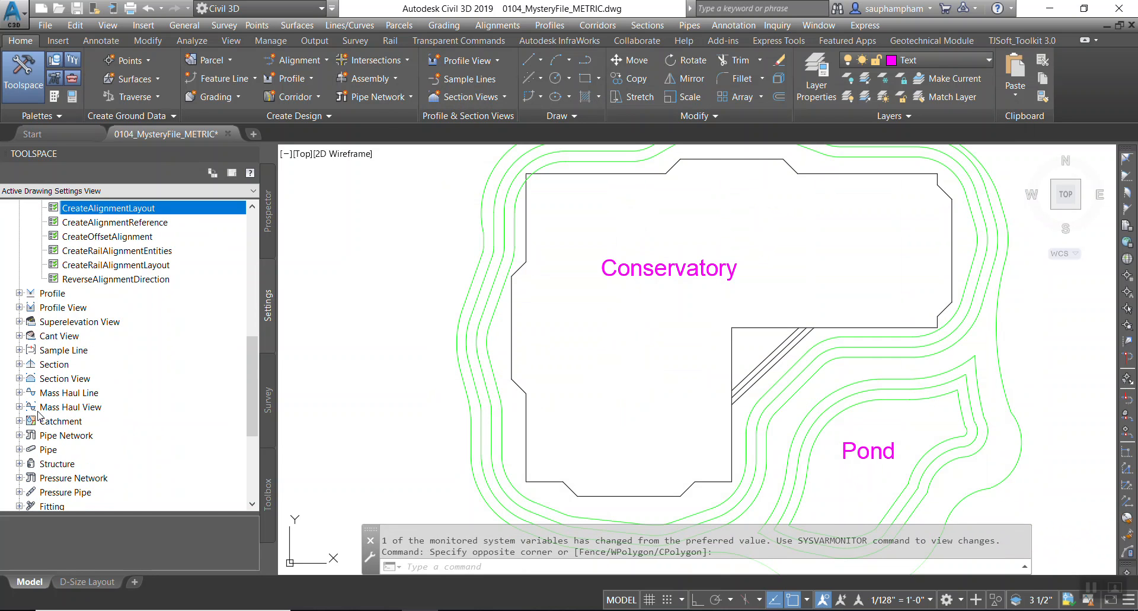
click(19, 436)
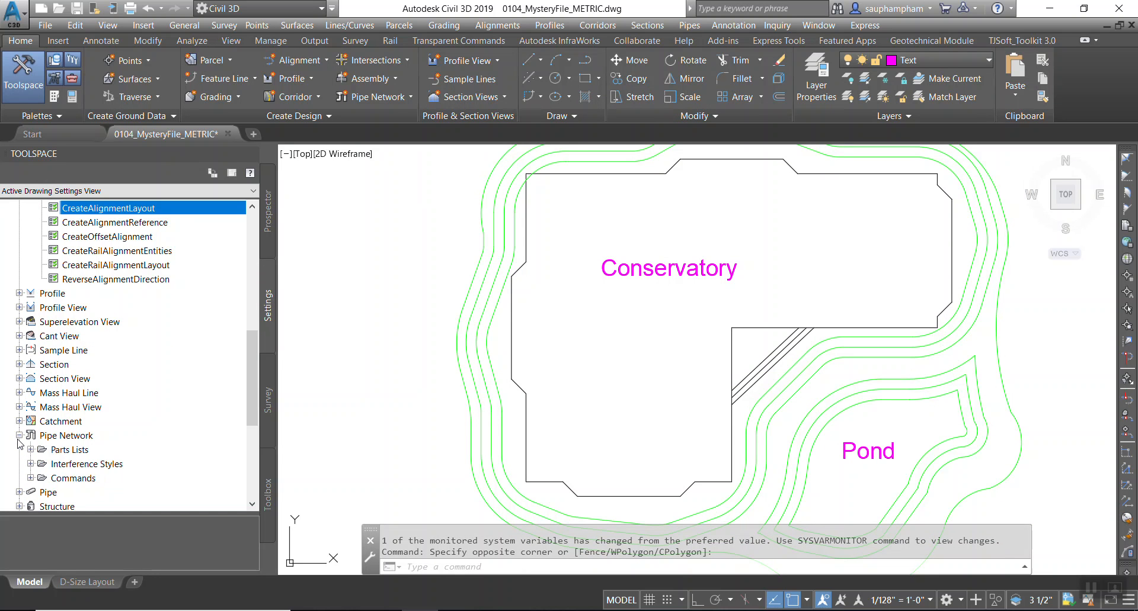
click(31, 478)
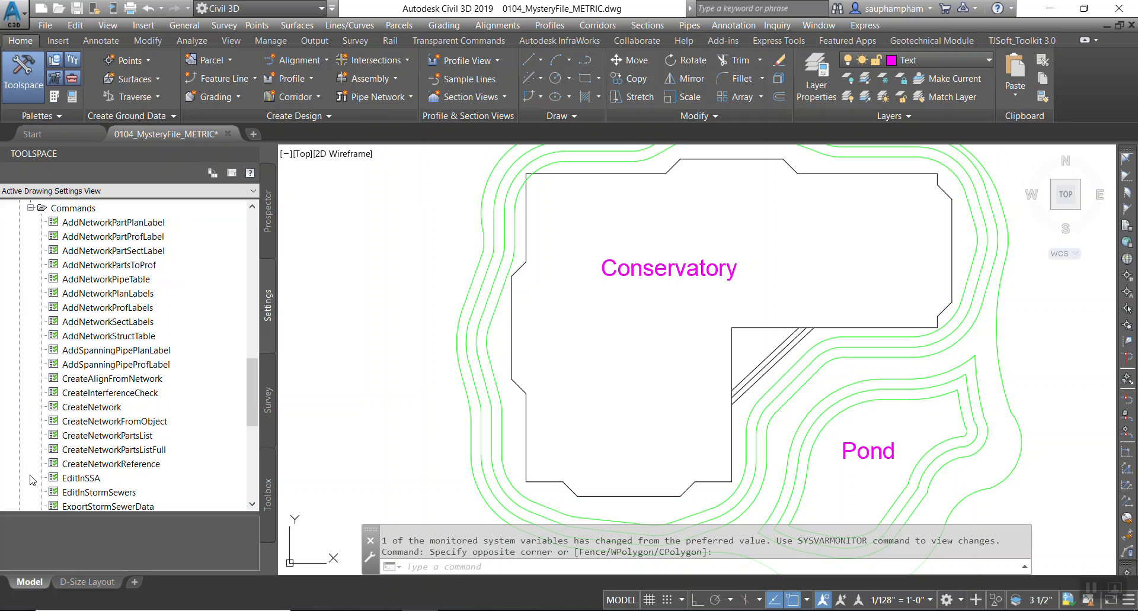
right_click(117, 408)
click(147, 418)
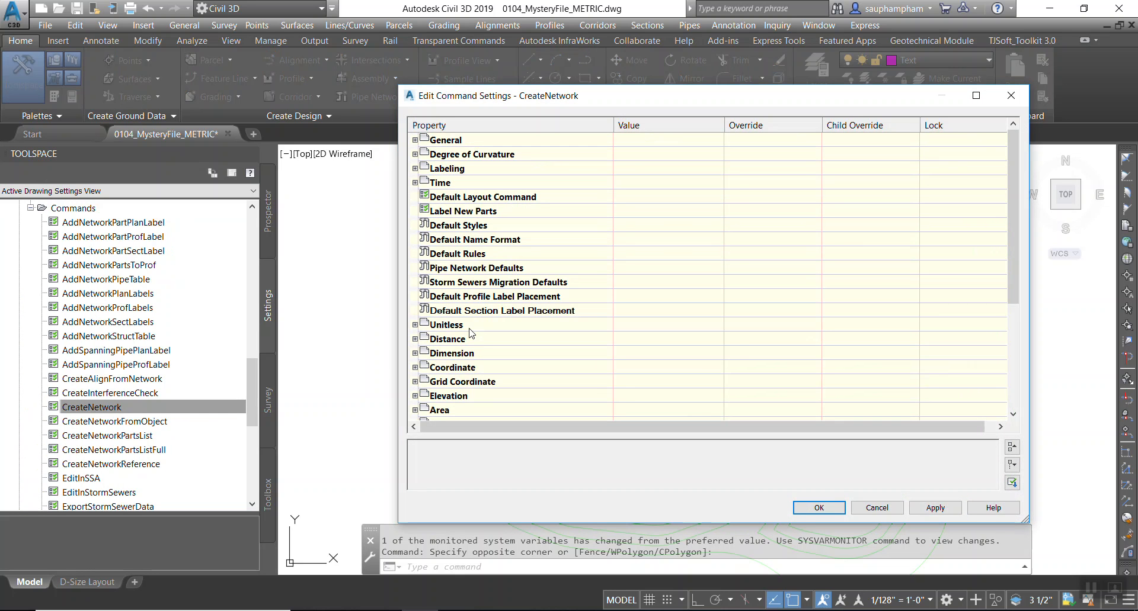
Expand Default Styles, widen the Override column, and inspect the Pipe Default Style choices without changing them.
click(414, 225)
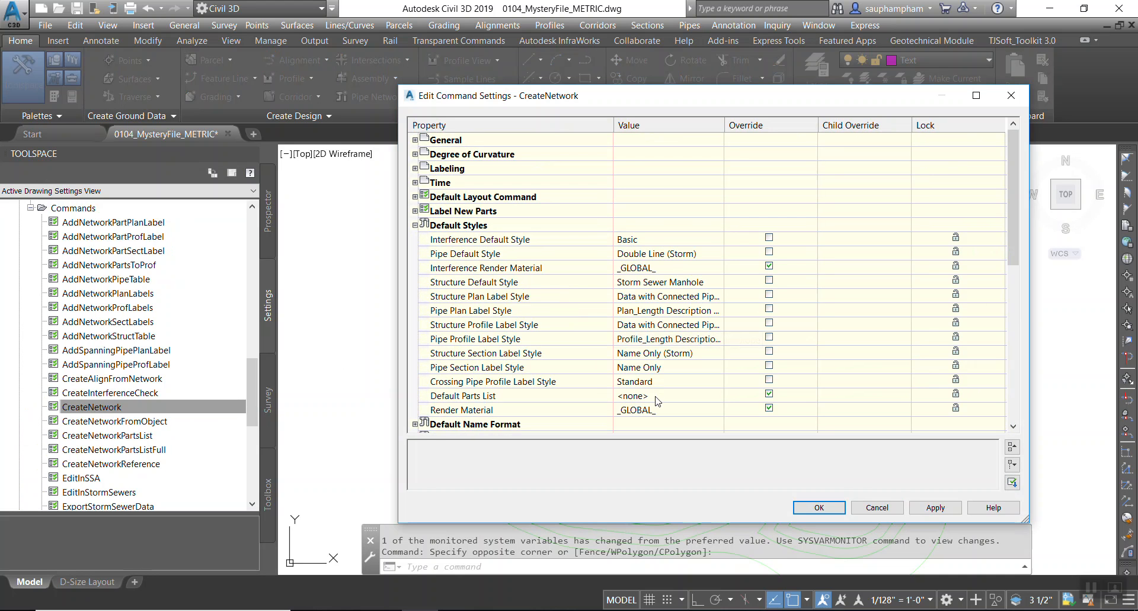
drag(725, 128, 772, 128)
click(747, 258)
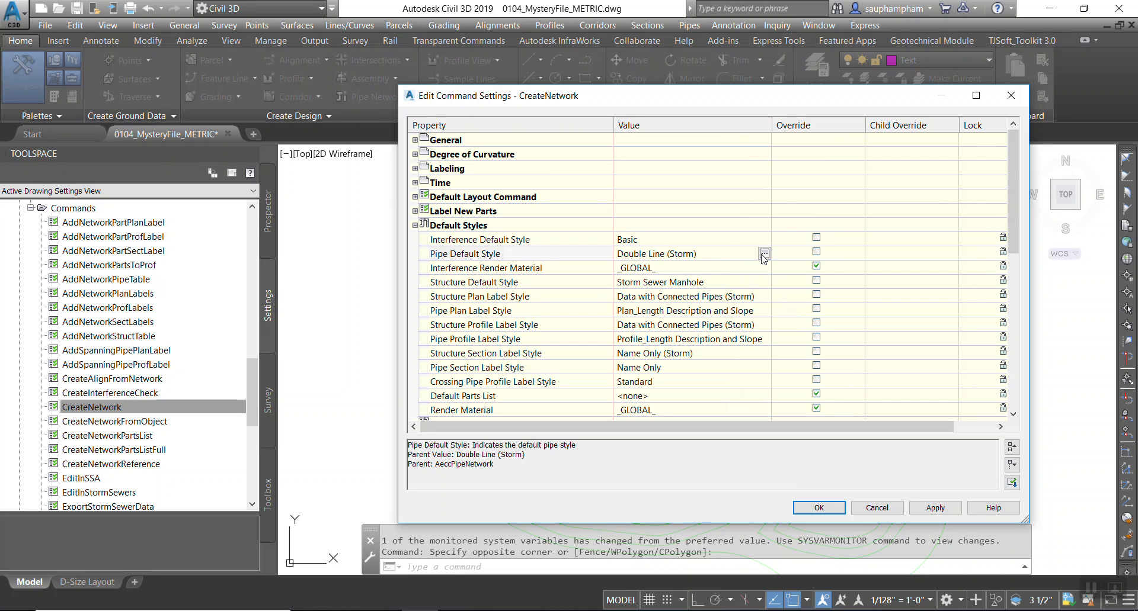
click(765, 255)
click(437, 196)
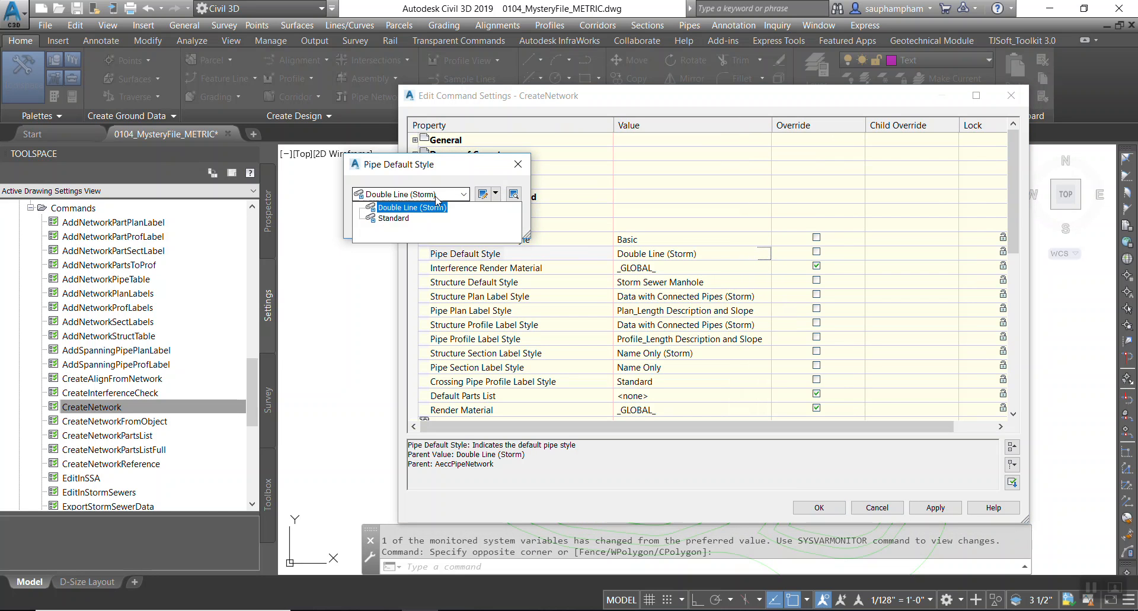
click(437, 207)
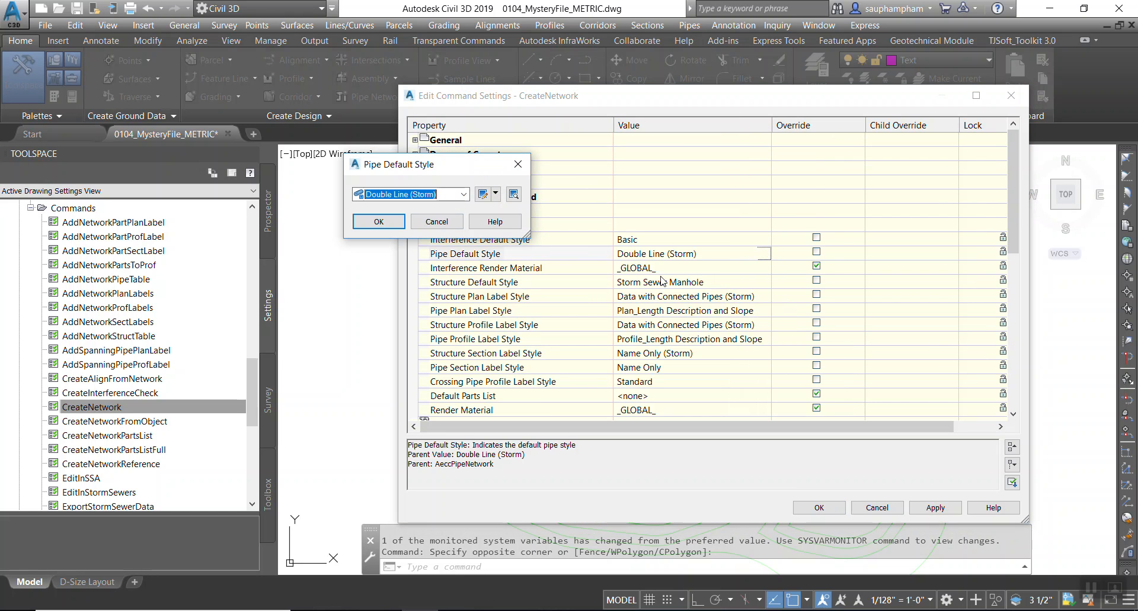
click(522, 166)
Inspect the Structure Default Style choices and close the picker without changing it.
click(726, 283)
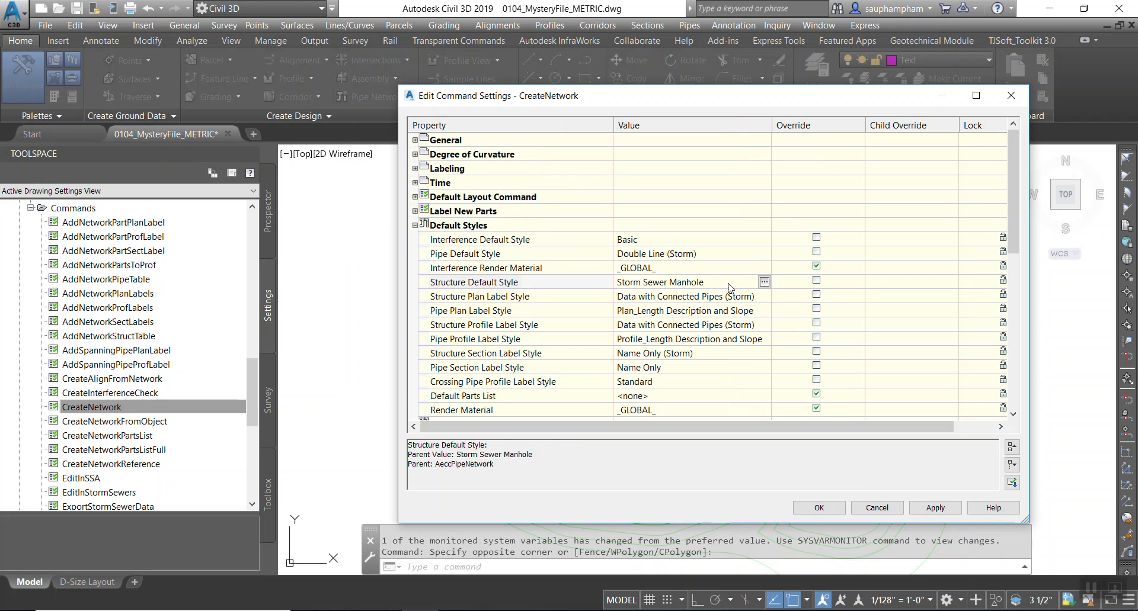
click(764, 283)
click(462, 194)
click(408, 218)
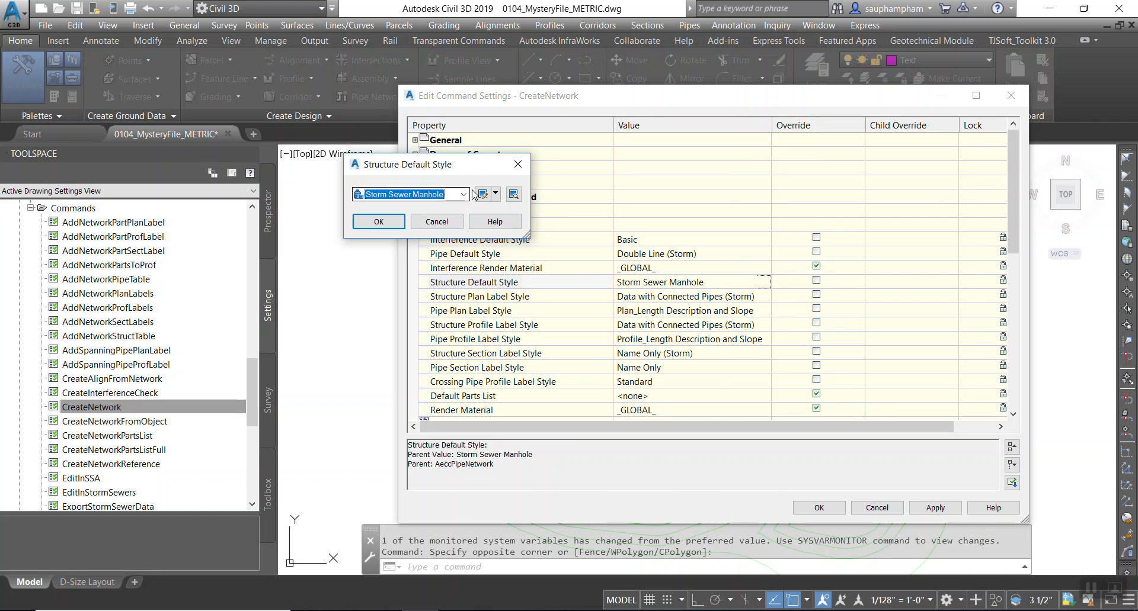
click(523, 166)
Inspect the Structure Section Label Style choices and close the picker without changing it.
click(682, 368)
click(699, 354)
click(764, 353)
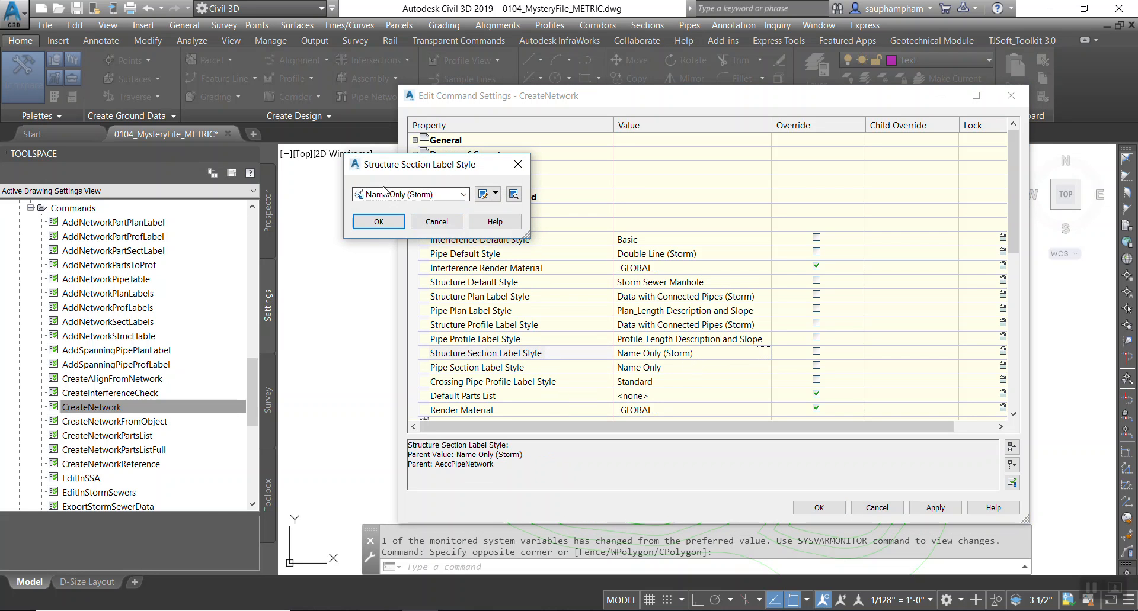
click(405, 196)
click(518, 171)
click(518, 166)
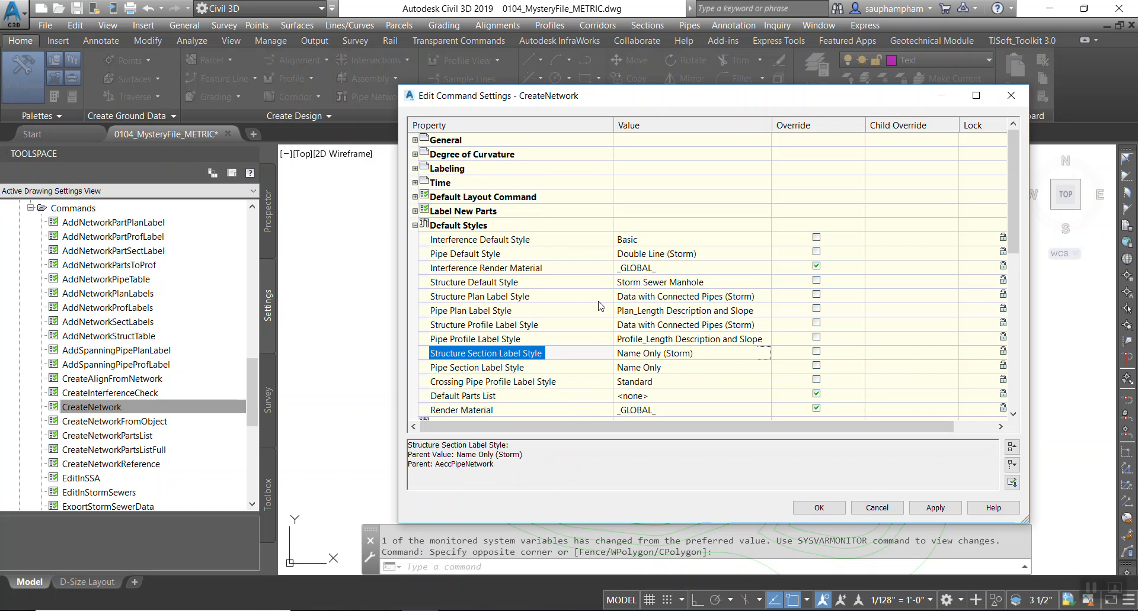